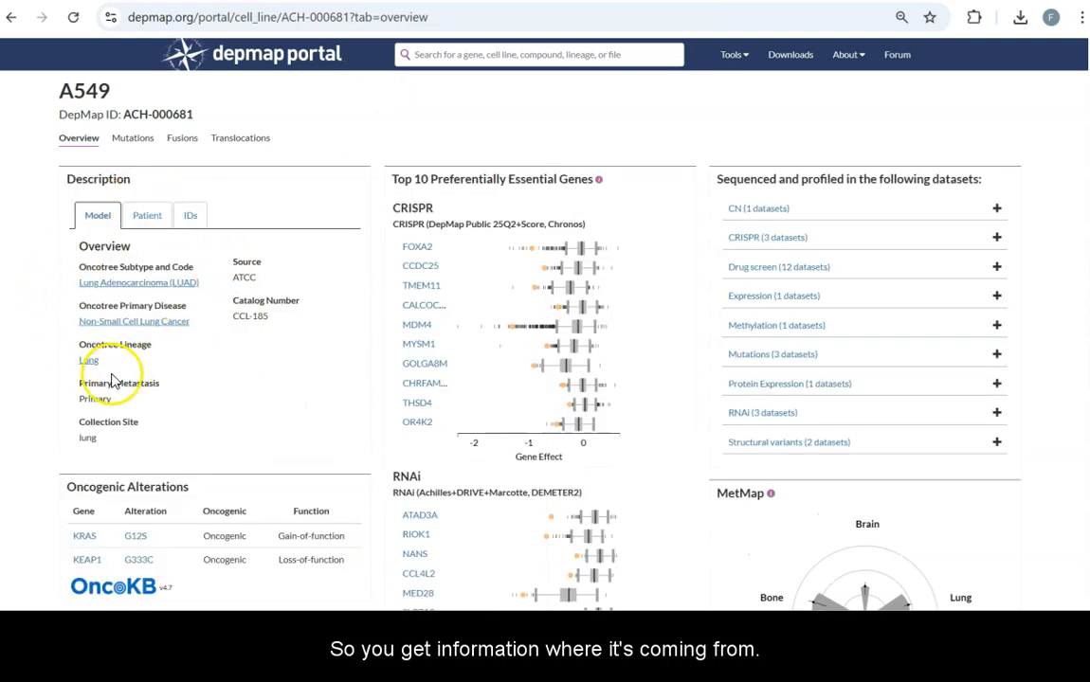
Examine the A549 overview for its description, oncogenic alterations, preferentially essential genes, profiled datasets and MetMap.
{"action": "scroll", "coordinate": [331, 314], "scroll_direction": "down", "scroll_amount": 2}
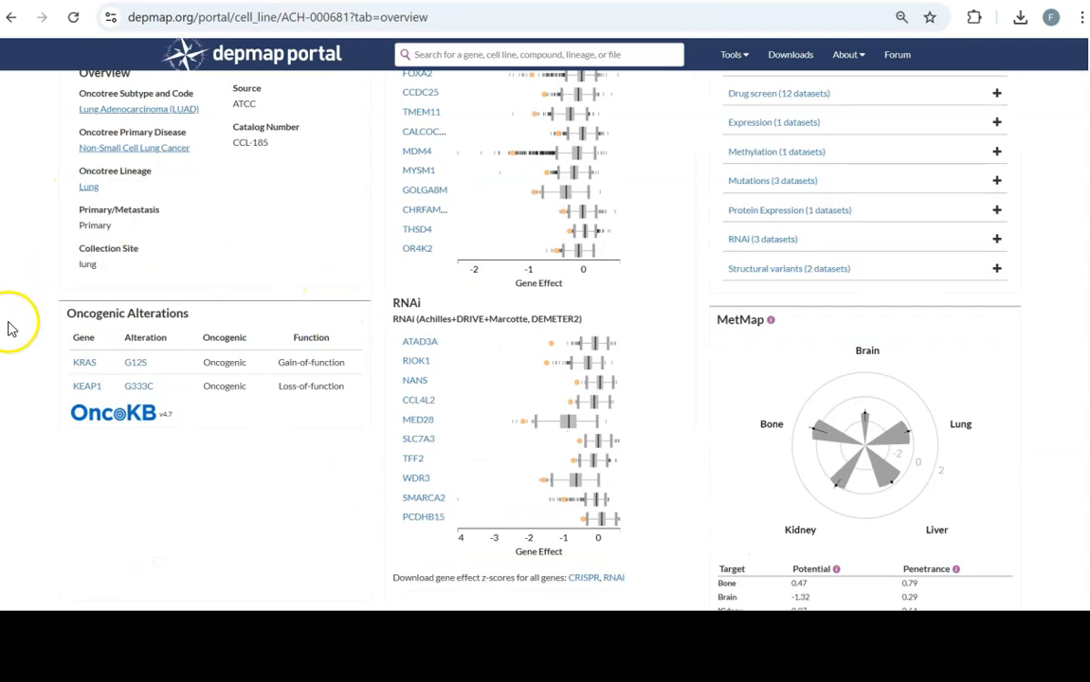
{"action": "scroll", "coordinate": [338, 450], "scroll_direction": "up", "scroll_amount": 1}
{"action": "scroll", "coordinate": [338, 449], "scroll_direction": "up", "scroll_amount": 1}
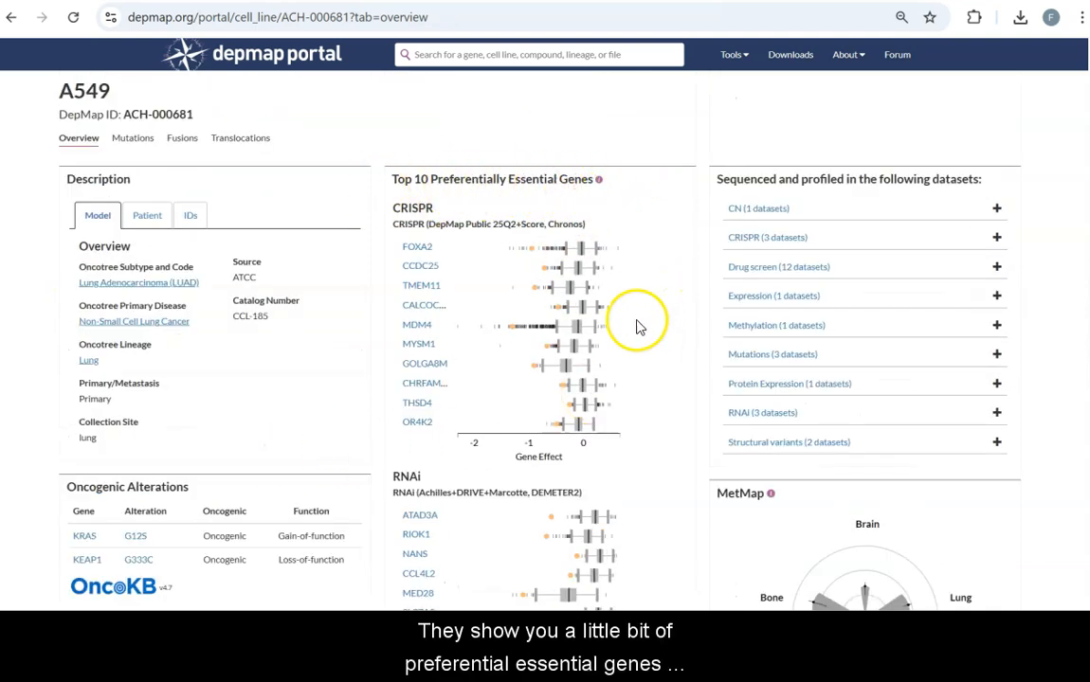
{"action": "scroll", "coordinate": [569, 502], "scroll_direction": "down", "scroll_amount": 1}
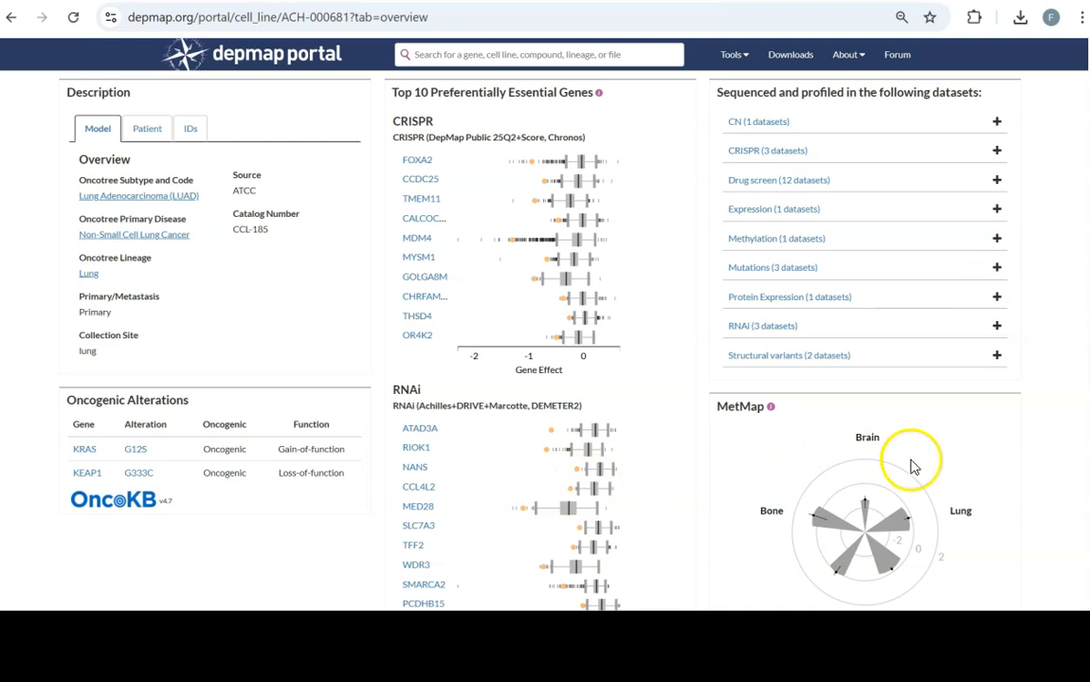
{"action": "scroll", "coordinate": [773, 483], "scroll_direction": "up", "scroll_amount": 1}
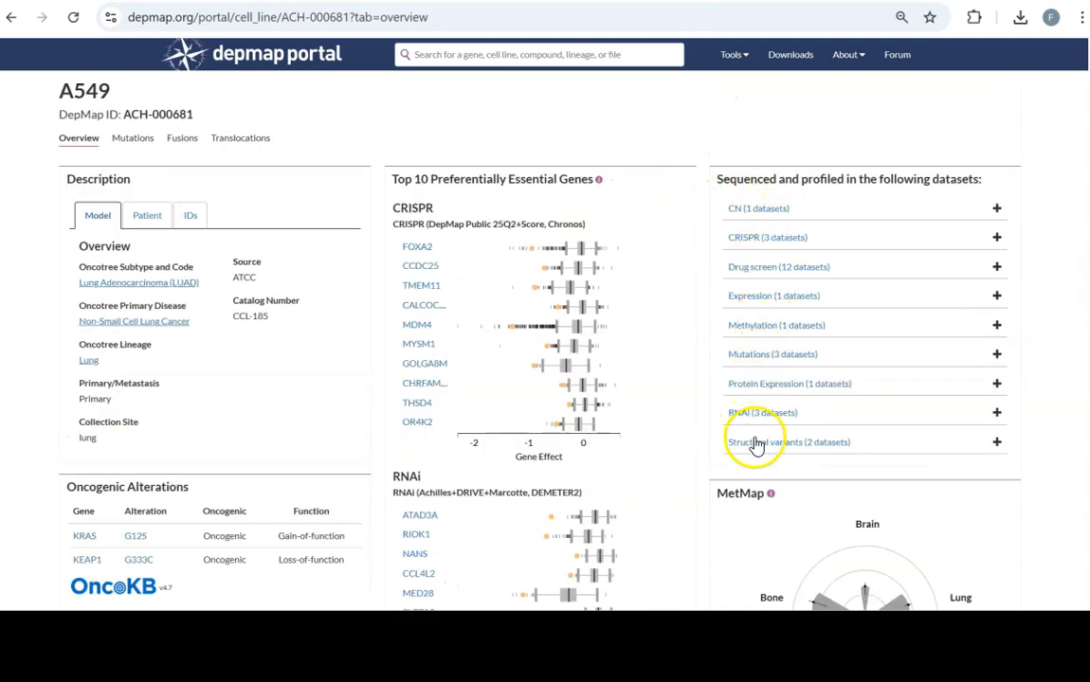
{"action": "left_click", "coordinate": [761, 244]}
{"action": "left_click", "coordinate": [773, 242]}
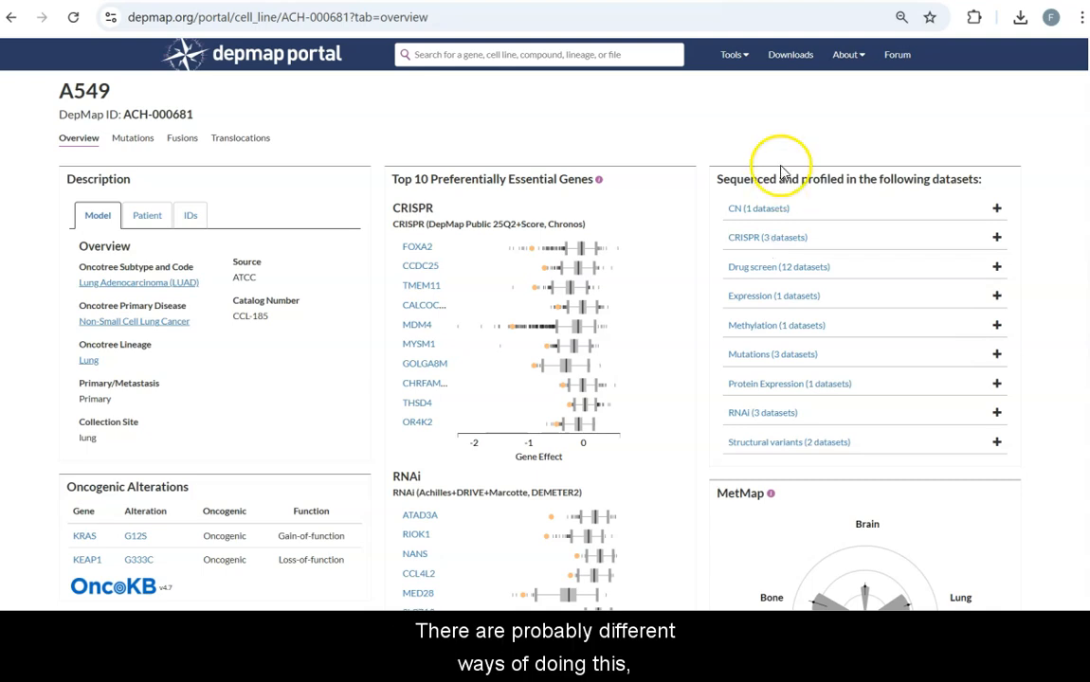
Start a new model context with the Cell Line Selector, filter the cell lines by a549 and select A549.
{"action": "left_click", "coordinate": [742, 56]}
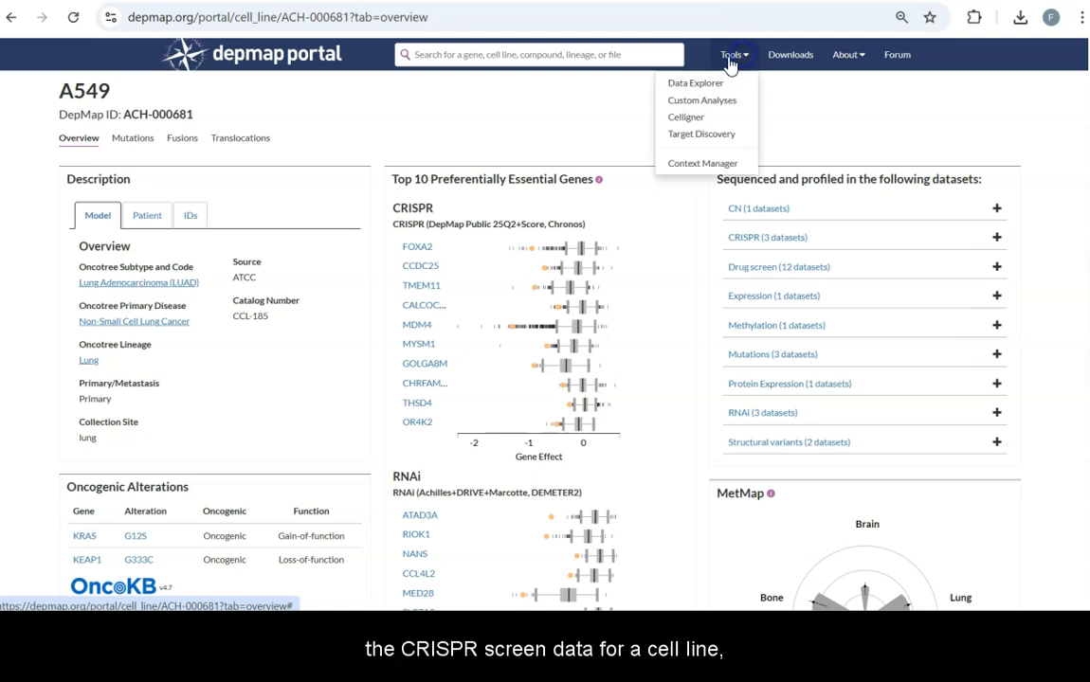
{"action": "left_click", "coordinate": [699, 164]}
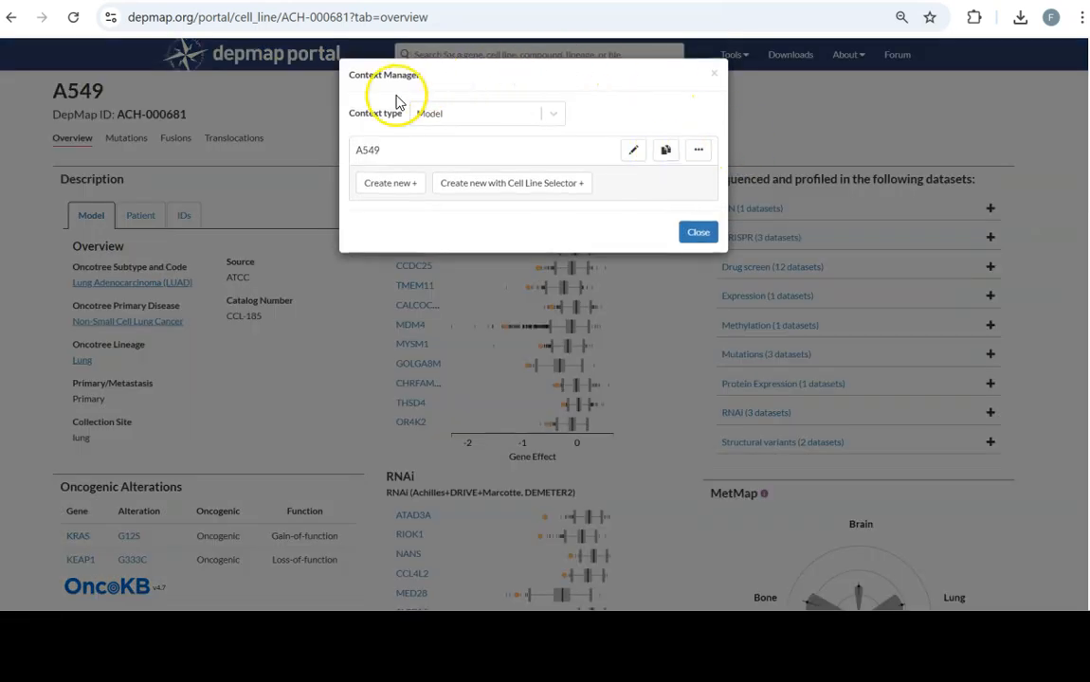
{"action": "left_click", "coordinate": [503, 188]}
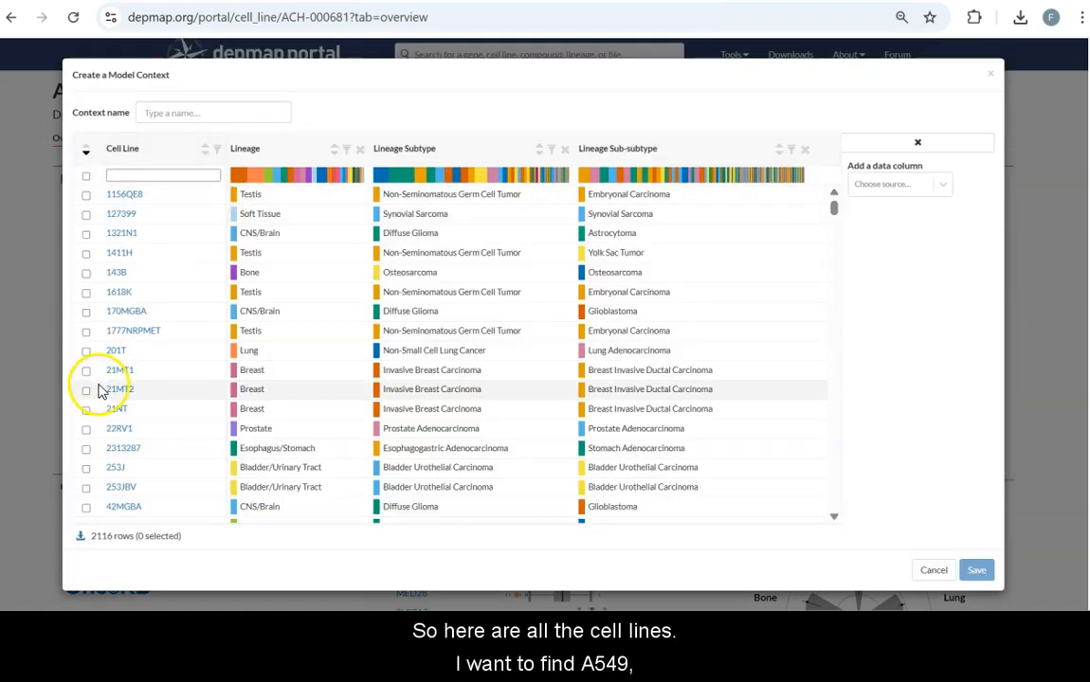
{"action": "left_click", "coordinate": [173, 177]}
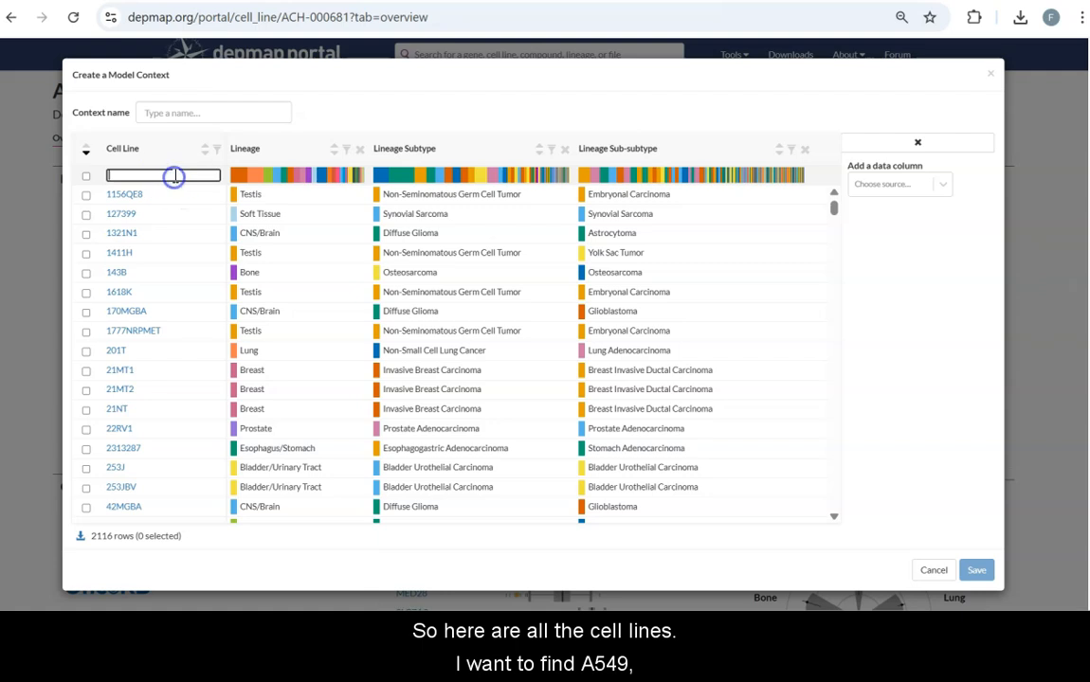
{"action": "type", "text": "a549"}
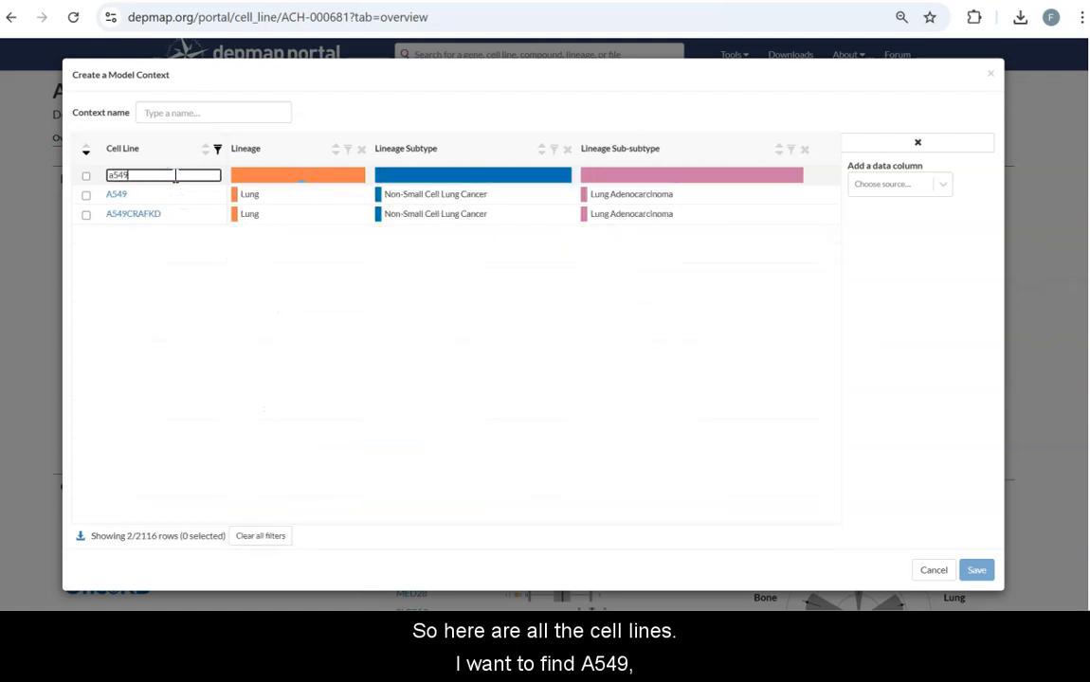
{"action": "left_click", "coordinate": [86, 195]}
Name the model context A549_1, save it and close the Context Manager.
{"action": "left_click", "coordinate": [183, 116]}
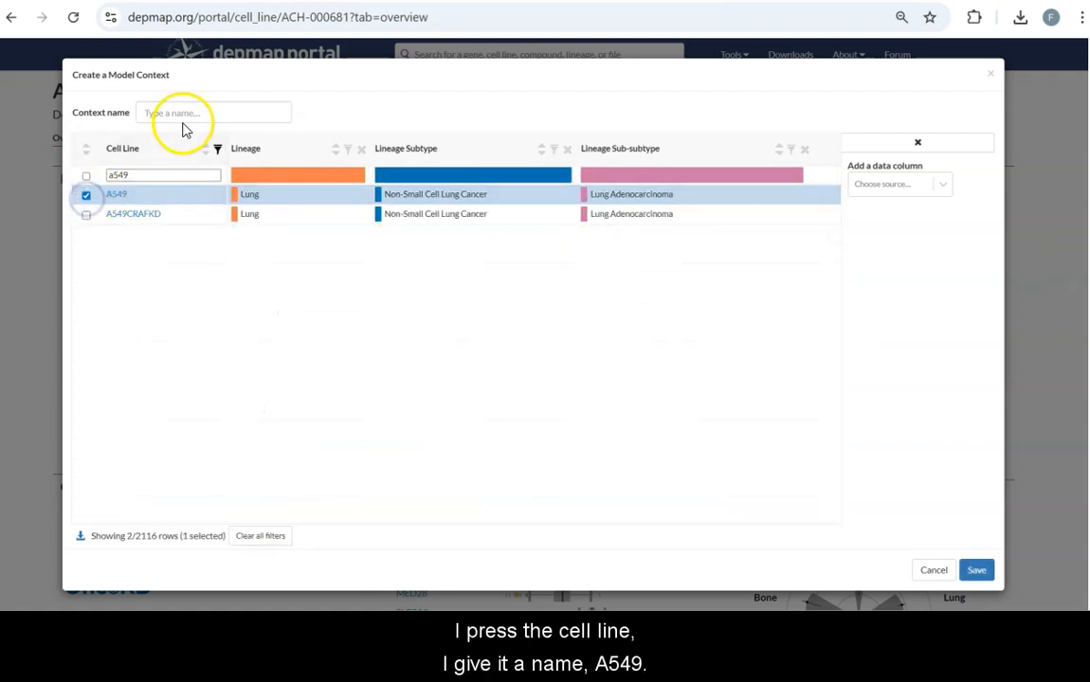
{"action": "type", "text": "A54"}
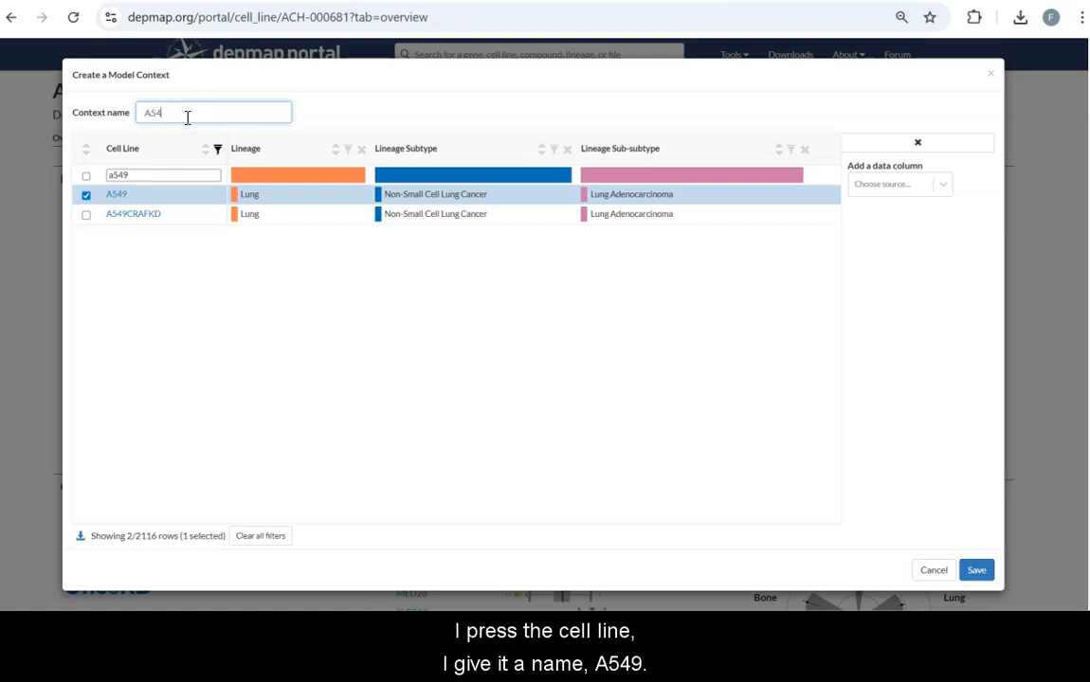
{"action": "type", "text": "9_1"}
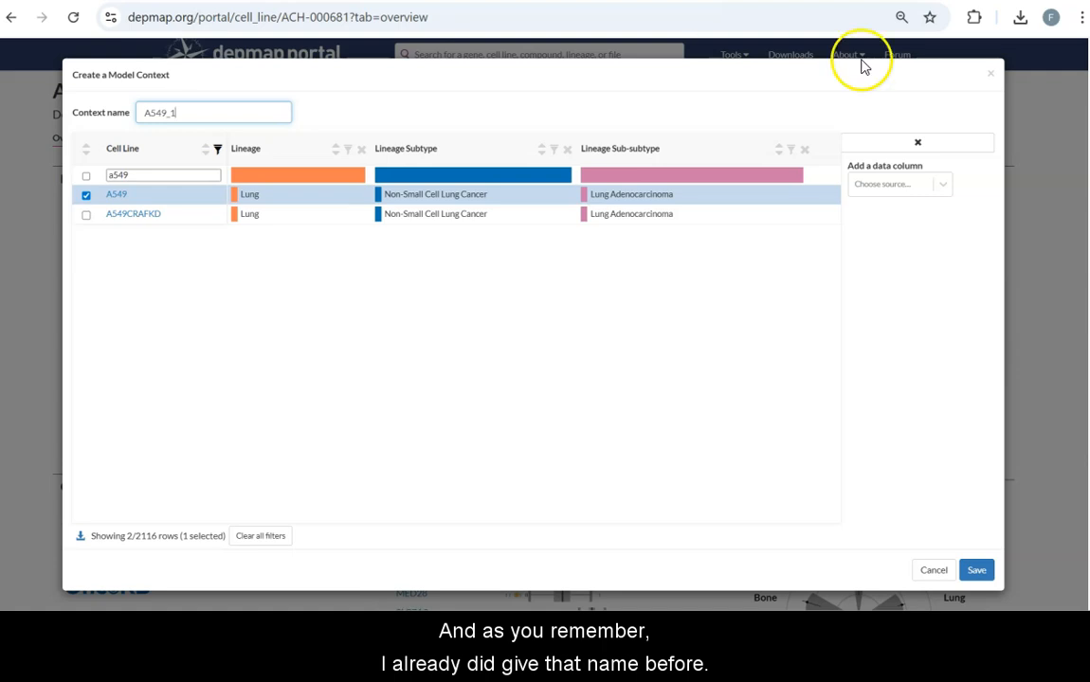
{"action": "left_click", "coordinate": [976, 569]}
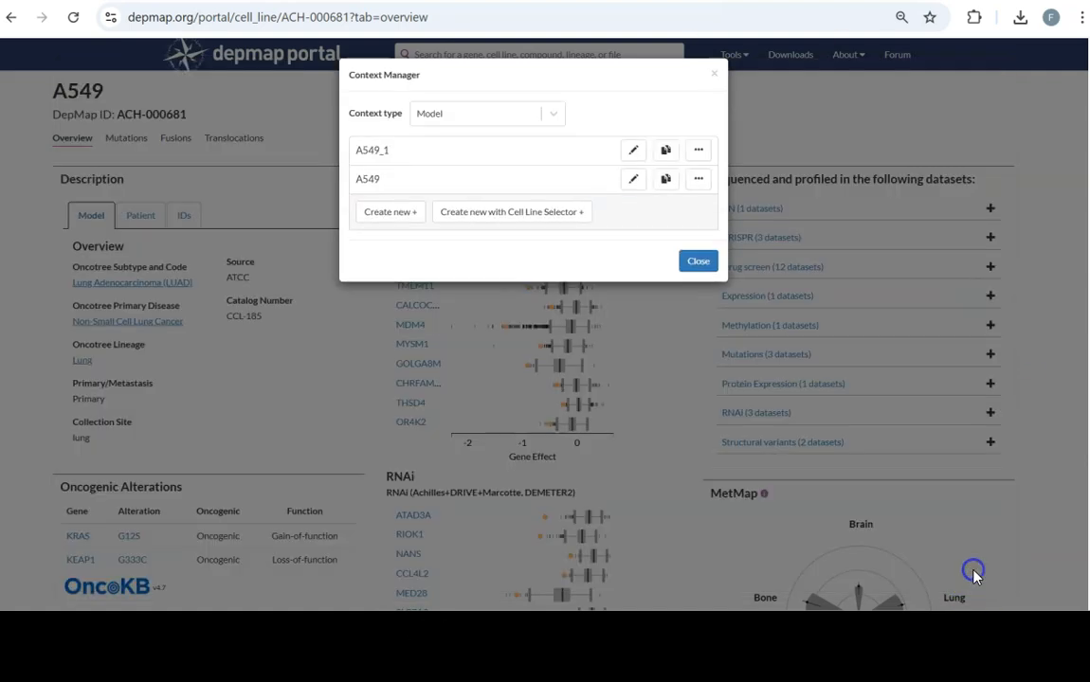
{"action": "left_click", "coordinate": [697, 263]}
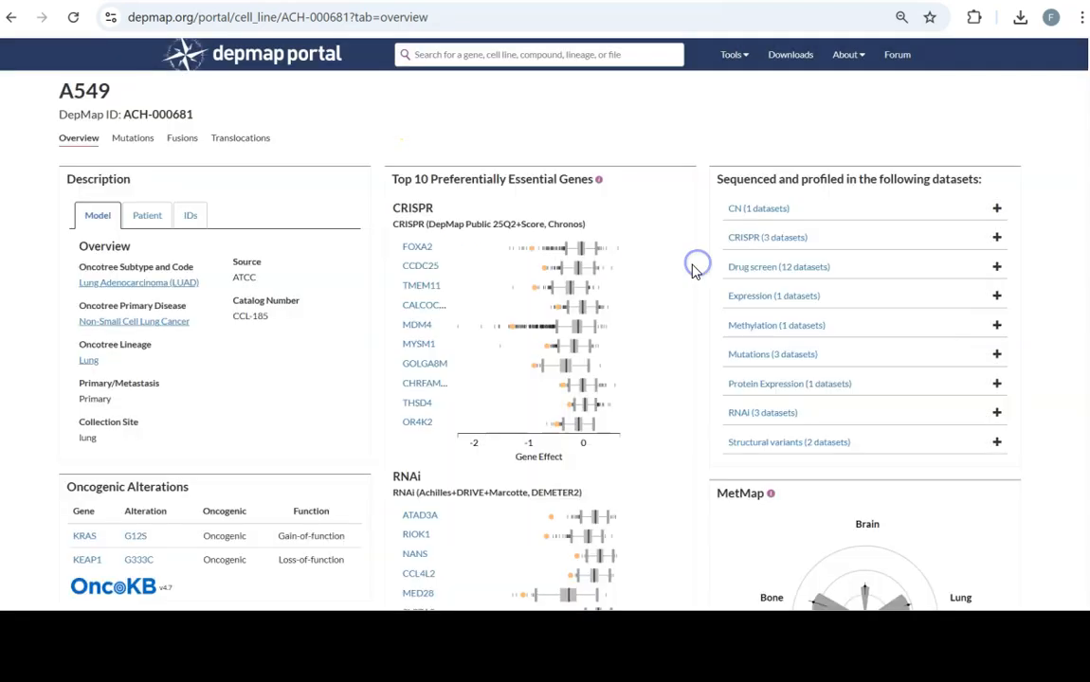
Set up a custom dataset download that uses the model context A549_1 instead of all cell lines.
{"action": "left_click", "coordinate": [804, 62]}
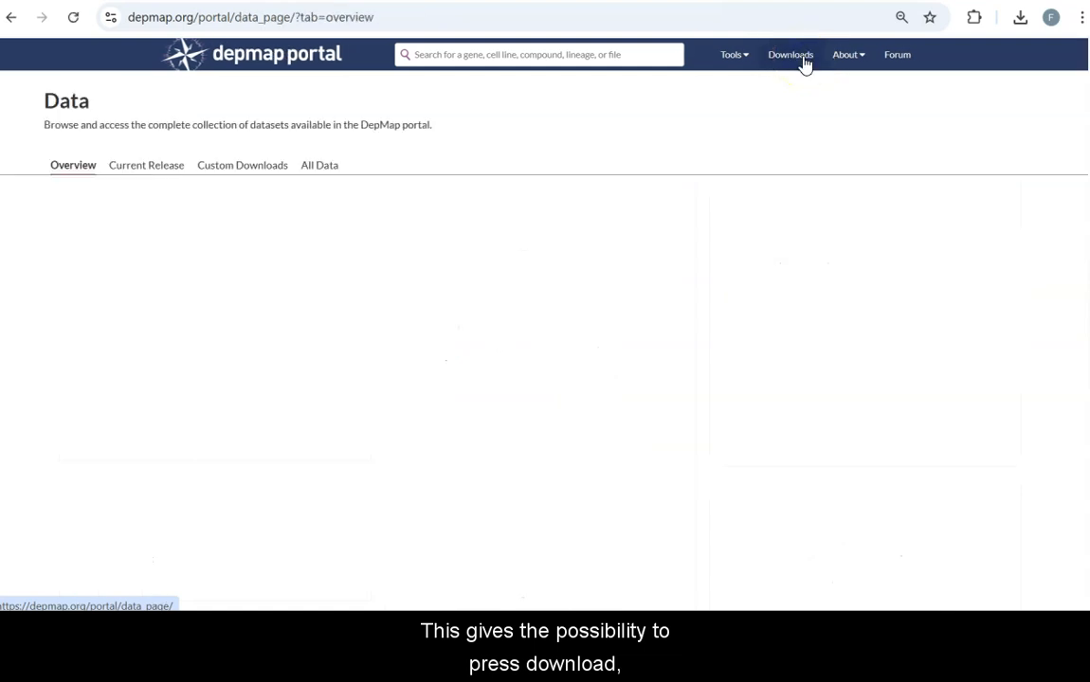
{"action": "left_click", "coordinate": [261, 170]}
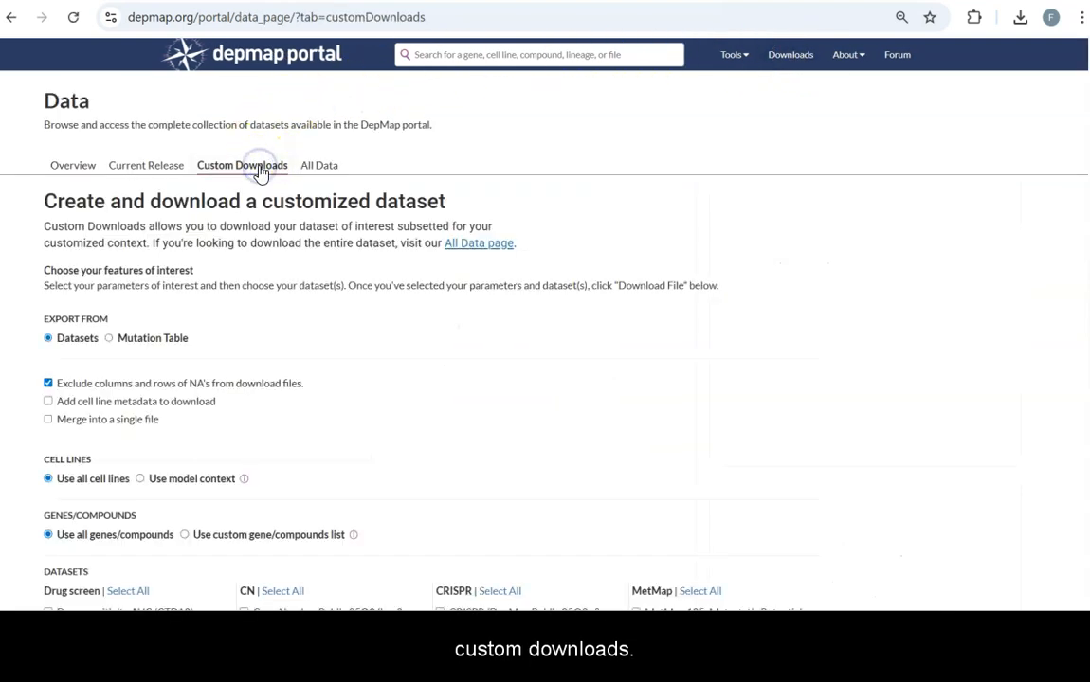
{"action": "scroll", "coordinate": [303, 358], "scroll_direction": "down", "scroll_amount": 1}
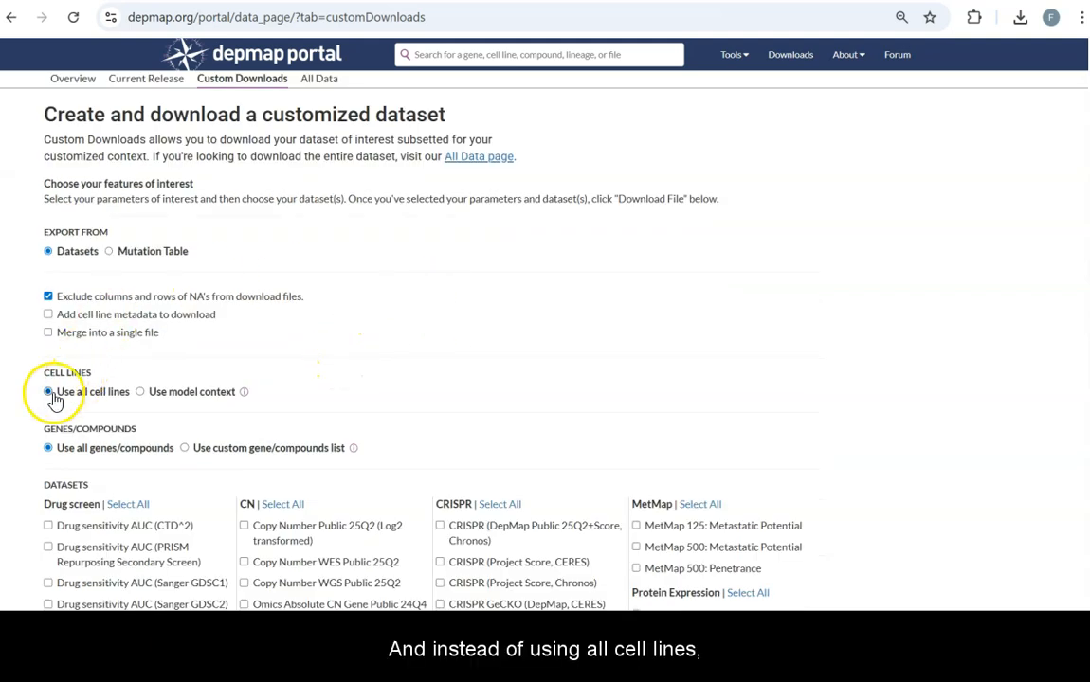
{"action": "left_click", "coordinate": [174, 393]}
{"action": "scroll", "coordinate": [396, 360], "scroll_direction": "down", "scroll_amount": 2}
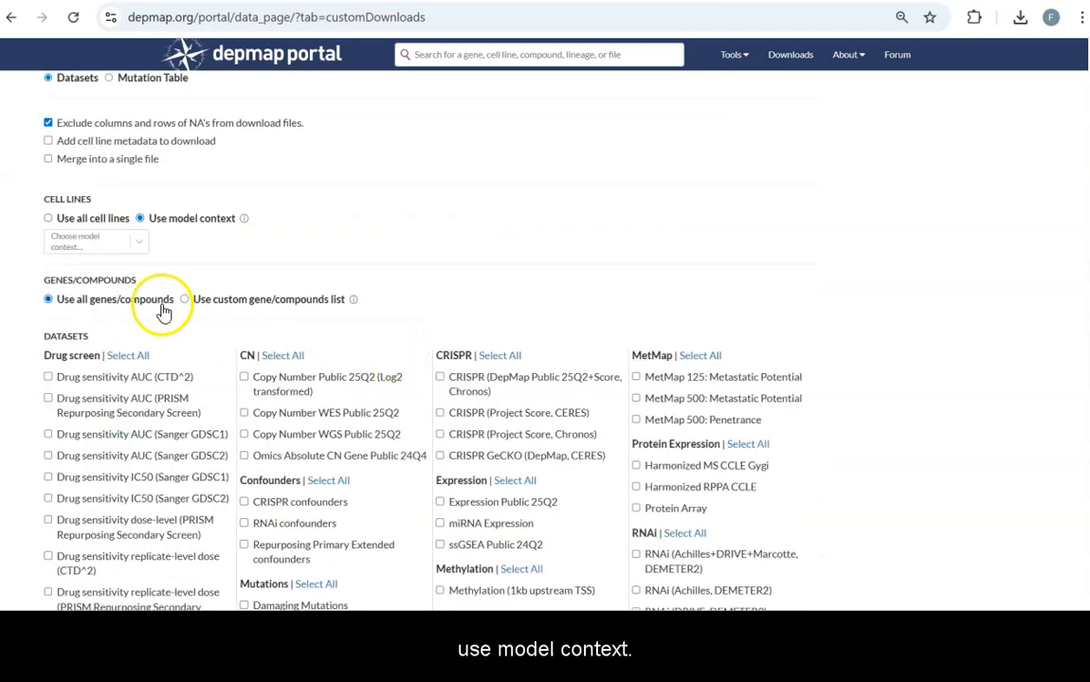
{"action": "left_click", "coordinate": [134, 243]}
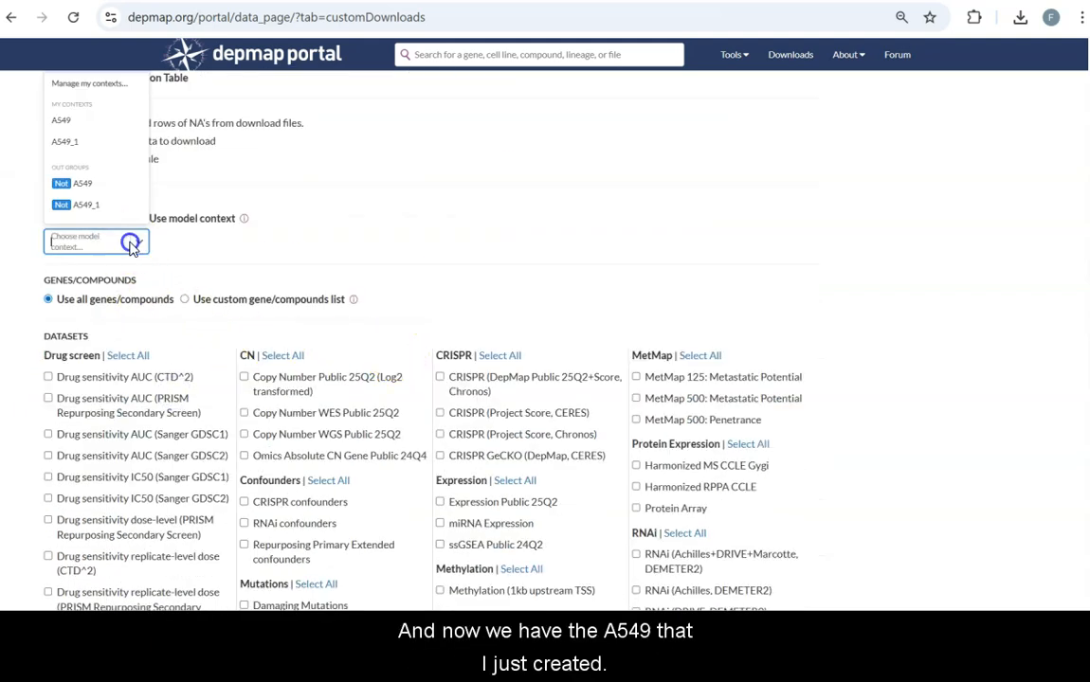
{"action": "left_click", "coordinate": [77, 151]}
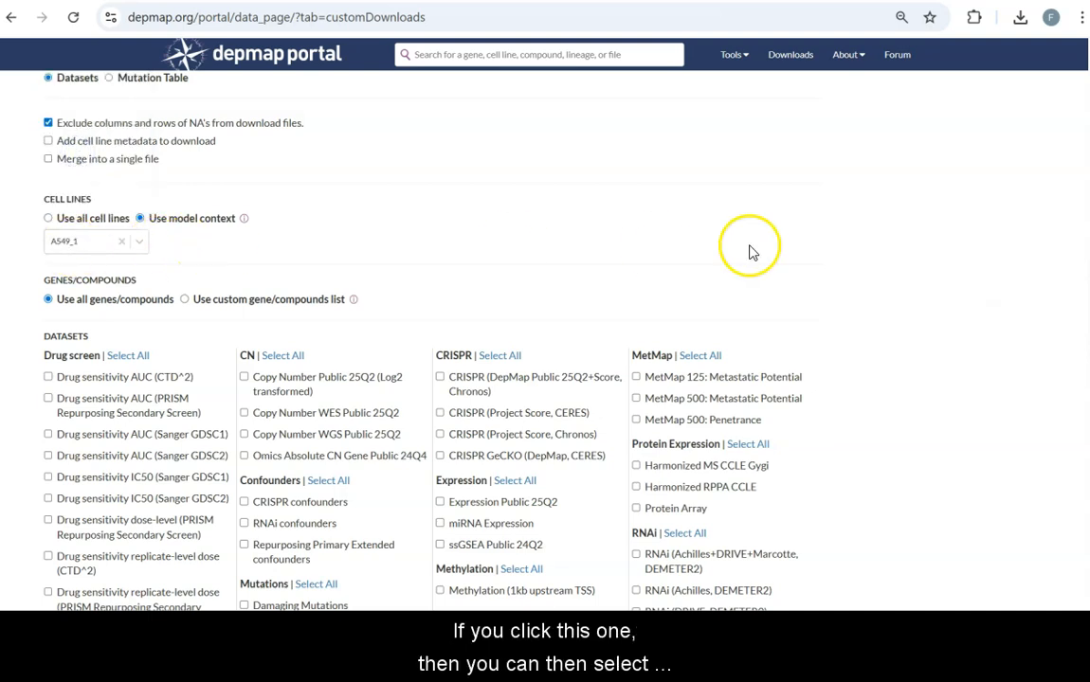
Choose the CRISPR (DepMap Public 25Q2+Score, Chronos) dataset and download its file.
{"action": "scroll", "coordinate": [722, 229], "scroll_direction": "down", "scroll_amount": 2}
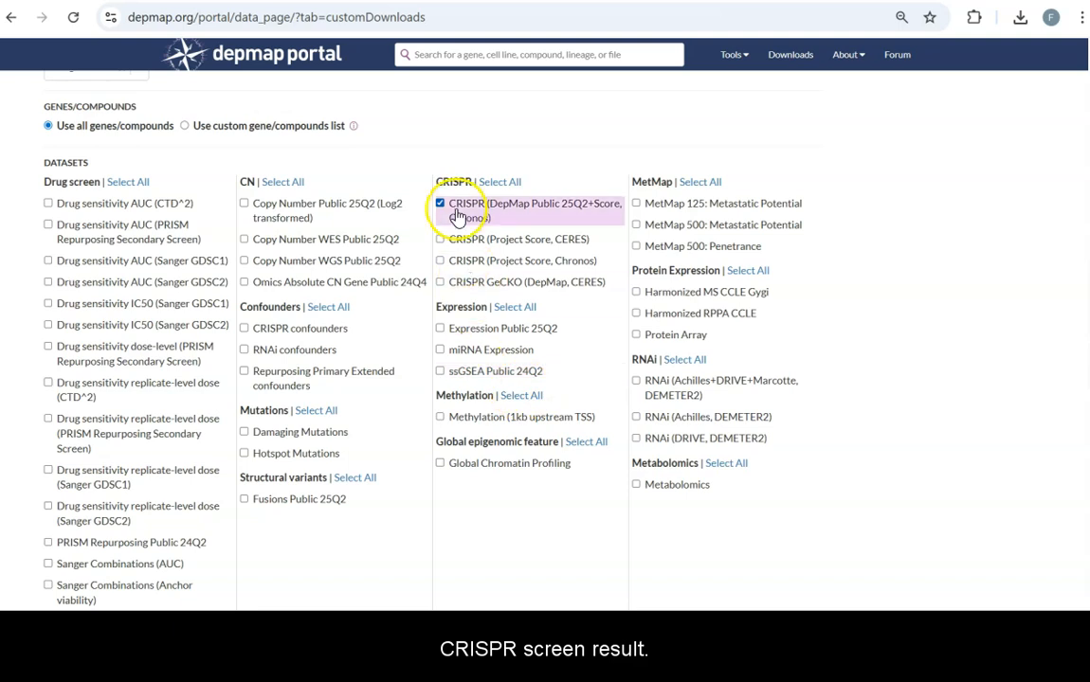
{"action": "scroll", "coordinate": [228, 456], "scroll_direction": "down", "scroll_amount": 2}
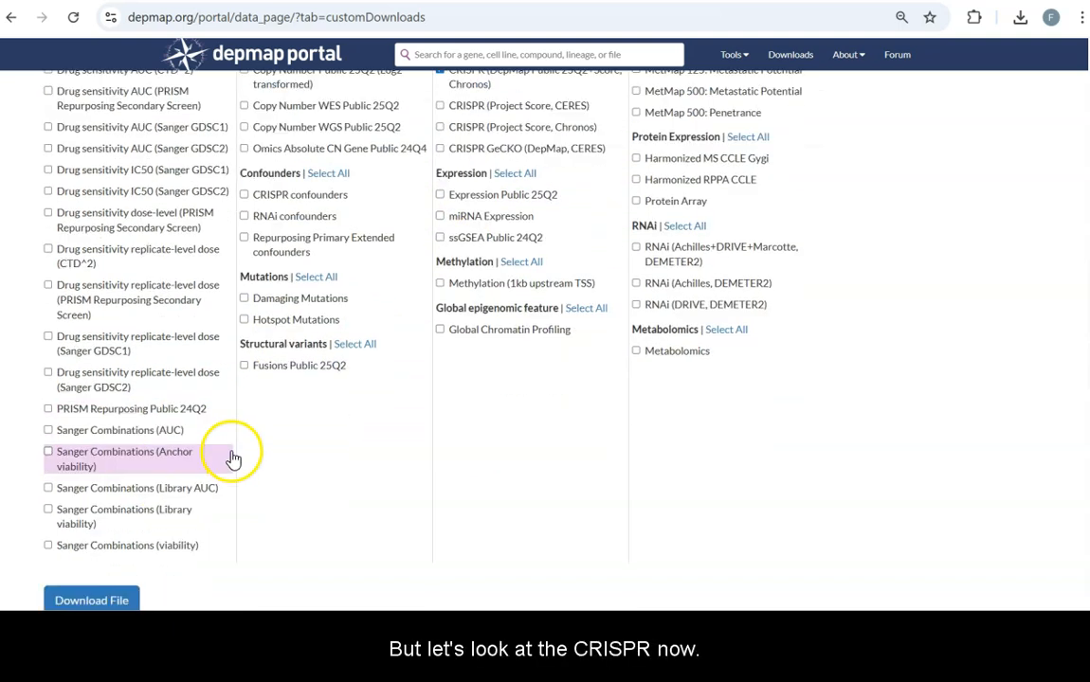
{"action": "left_click", "coordinate": [92, 597]}
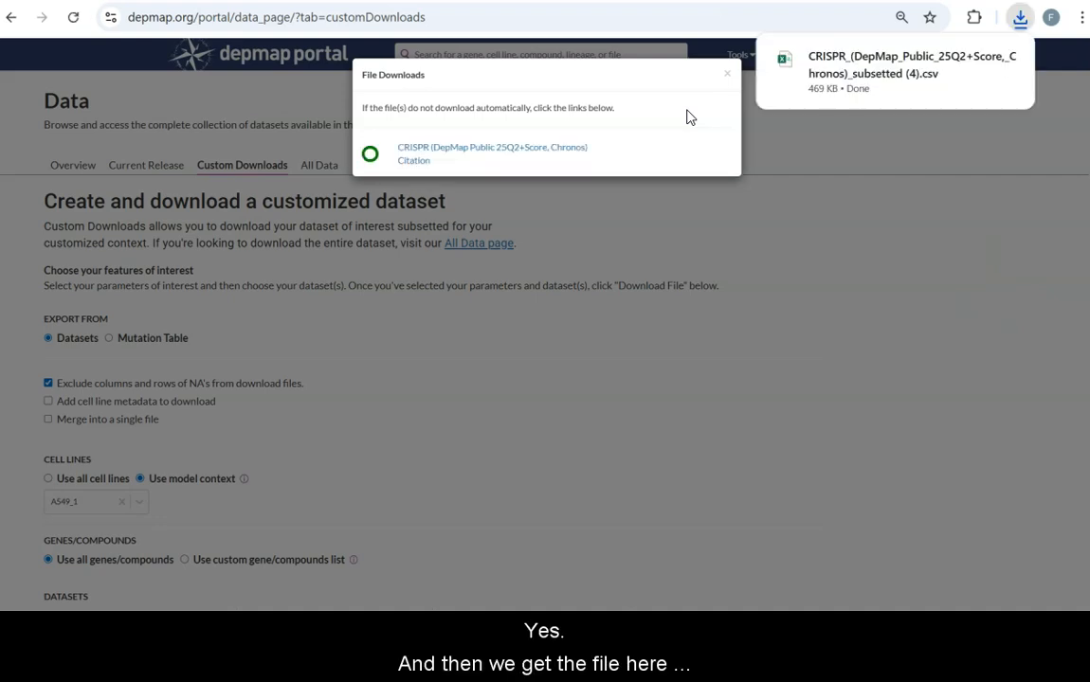
Open the downloaded CRISPR CSV file in Excel and inspect how its genes and scores are laid out.
{"action": "mouse_move", "coordinate": [915, 51]}
{"action": "left_click", "coordinate": [858, 62]}
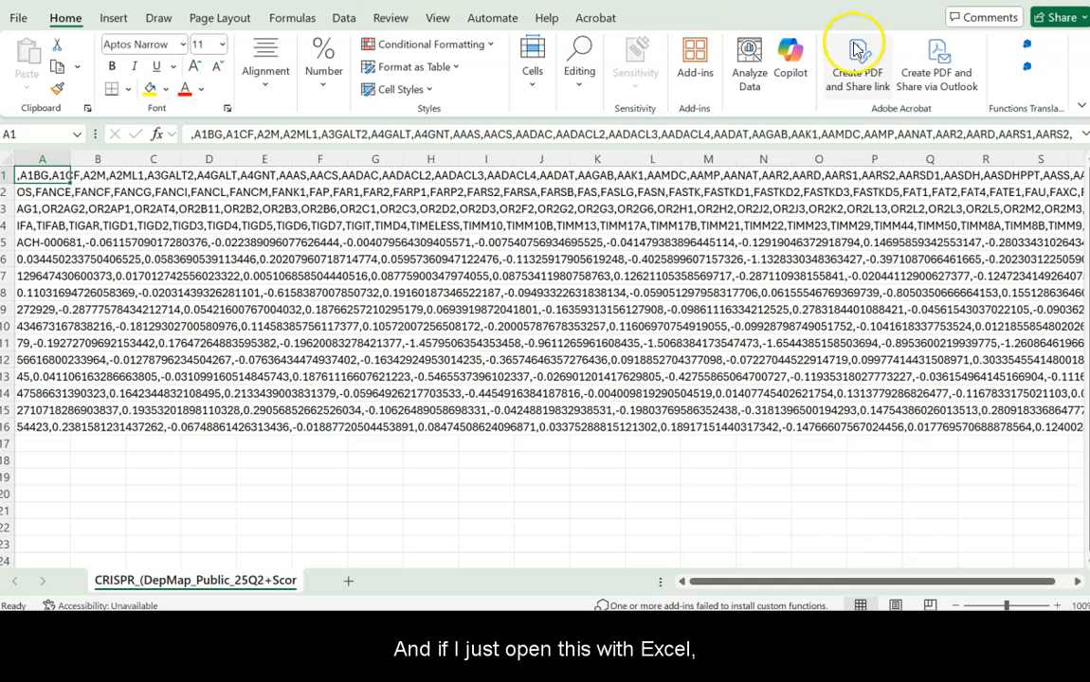
{"action": "left_click", "coordinate": [23, 330]}
{"action": "left_click", "coordinate": [58, 175]}
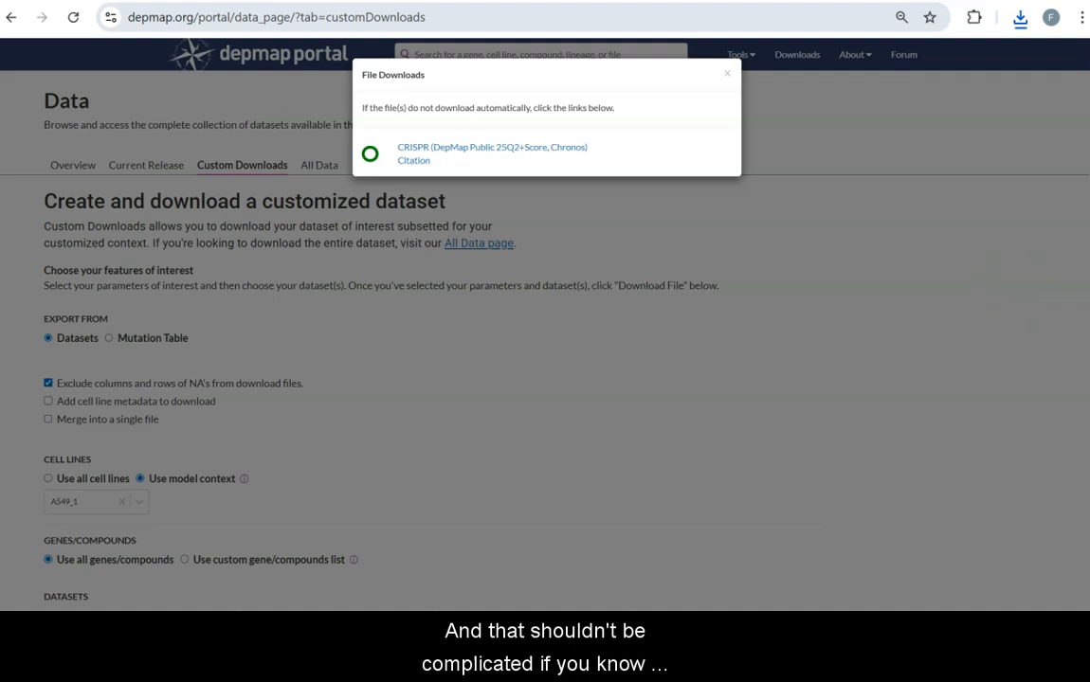
Switch to the CRISPR data transformation chat in ChatGPT and attach the newly downloaded CRISPR subsetted (4).csv file to a new message.
{"action": "left_click", "coordinate": [173, 630]}
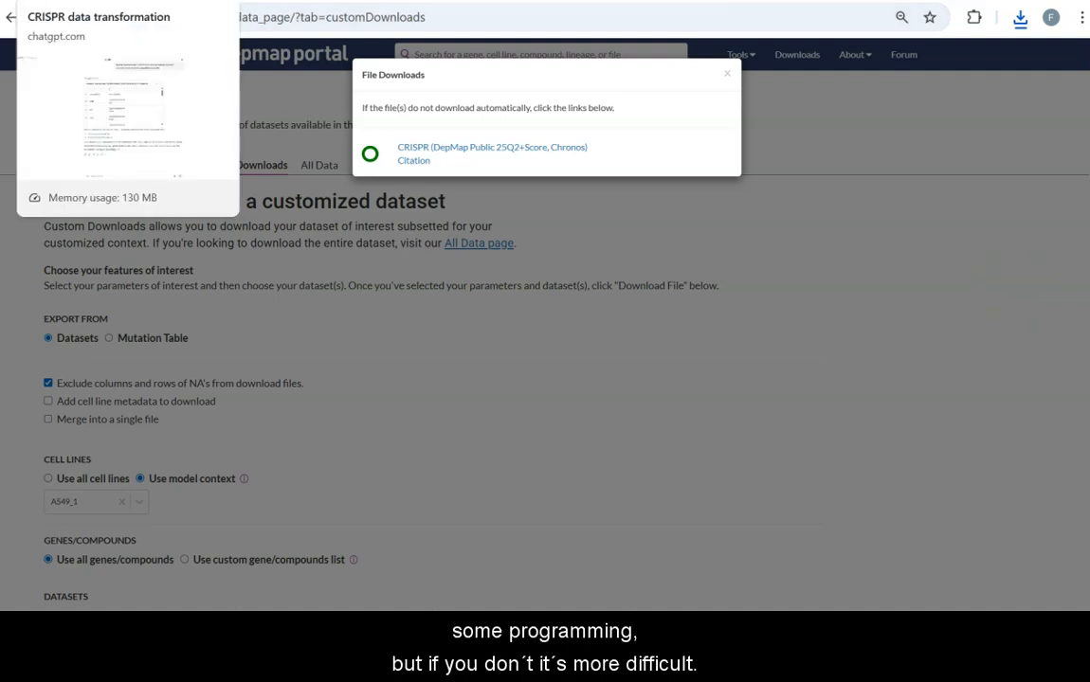
{"action": "left_click", "coordinate": [95, 1]}
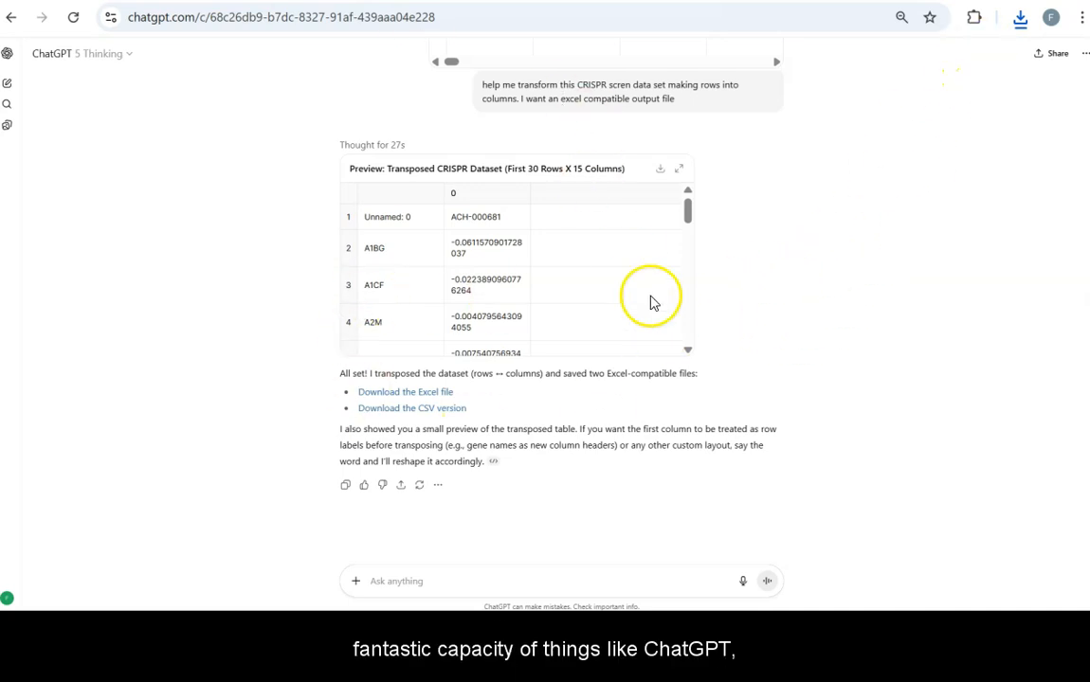
{"action": "scroll", "coordinate": [753, 271], "scroll_direction": "up", "scroll_amount": 2}
{"action": "scroll", "coordinate": [796, 254], "scroll_direction": "down", "scroll_amount": 2}
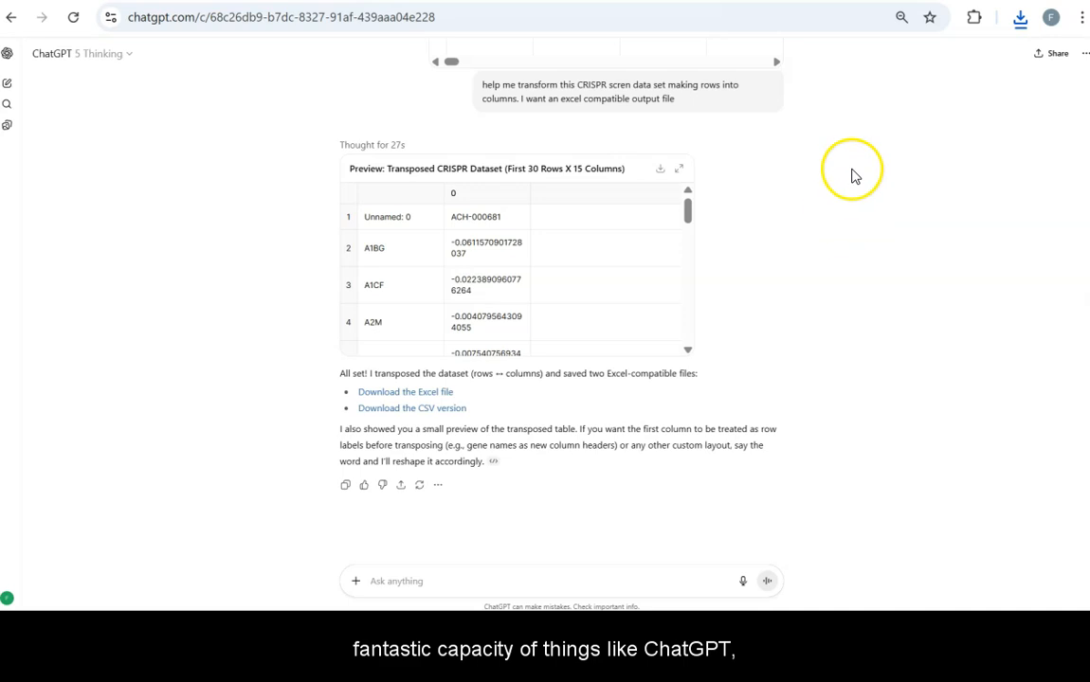
{"action": "left_click", "coordinate": [1018, 21]}
{"action": "left_click_drag", "start_coordinate": [895, 103], "coordinate": [540, 502]}
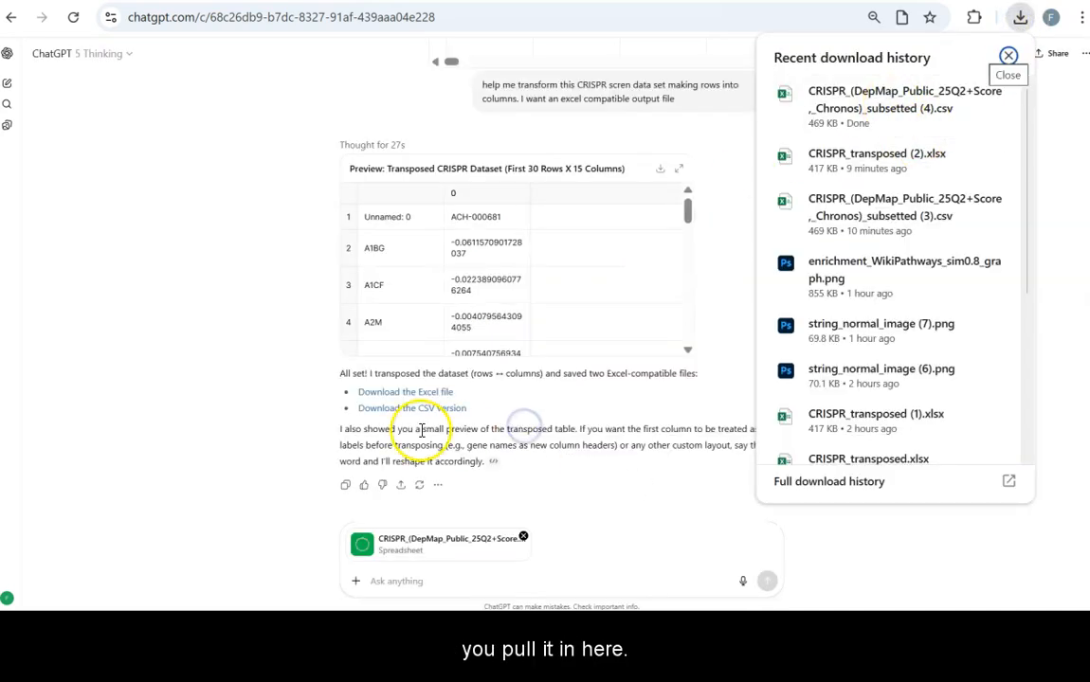
{"action": "scroll", "coordinate": [626, 123], "scroll_direction": "up", "scroll_amount": 1}
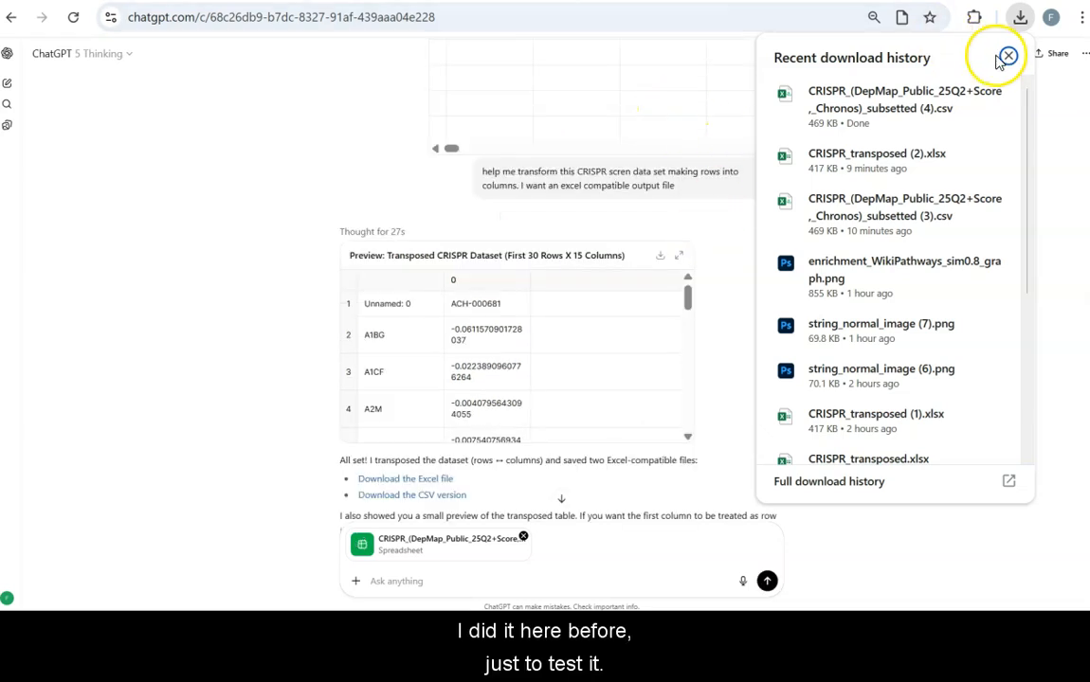
{"action": "left_click", "coordinate": [1008, 55]}
Reuse the earlier prompt asking to turn the CRISPR data set's rows into columns as an excel compatible output file, and send it.
{"action": "left_click_drag", "start_coordinate": [680, 187], "coordinate": [462, 178]}
{"action": "key", "text": "ctrl+c"}
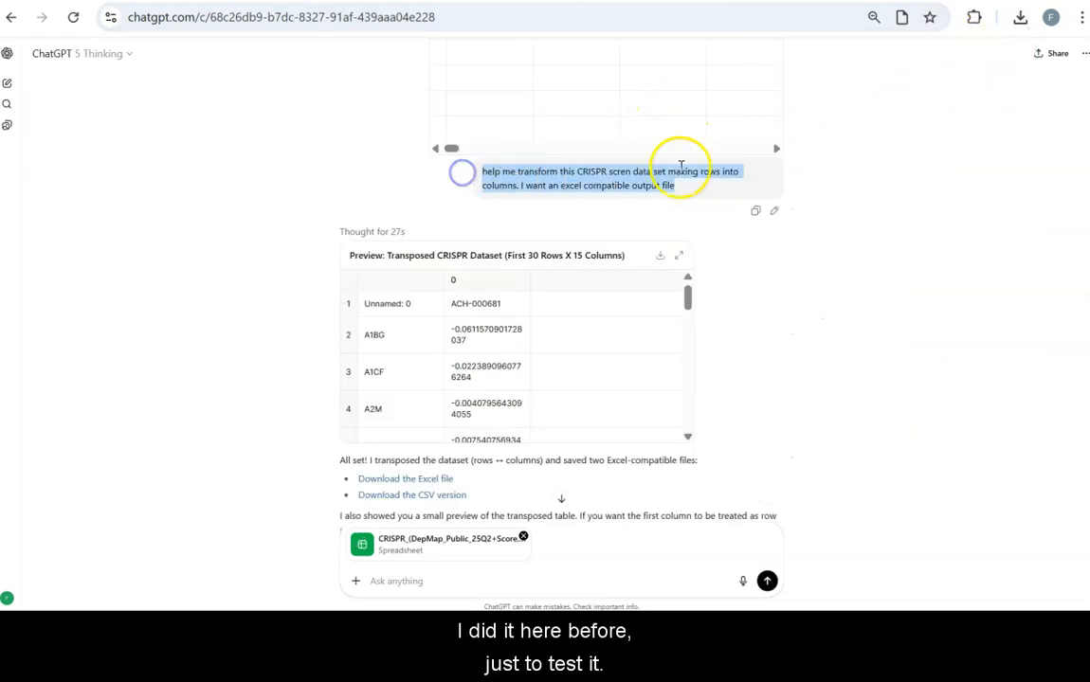
{"action": "scroll", "coordinate": [792, 291], "scroll_direction": "down", "scroll_amount": 2}
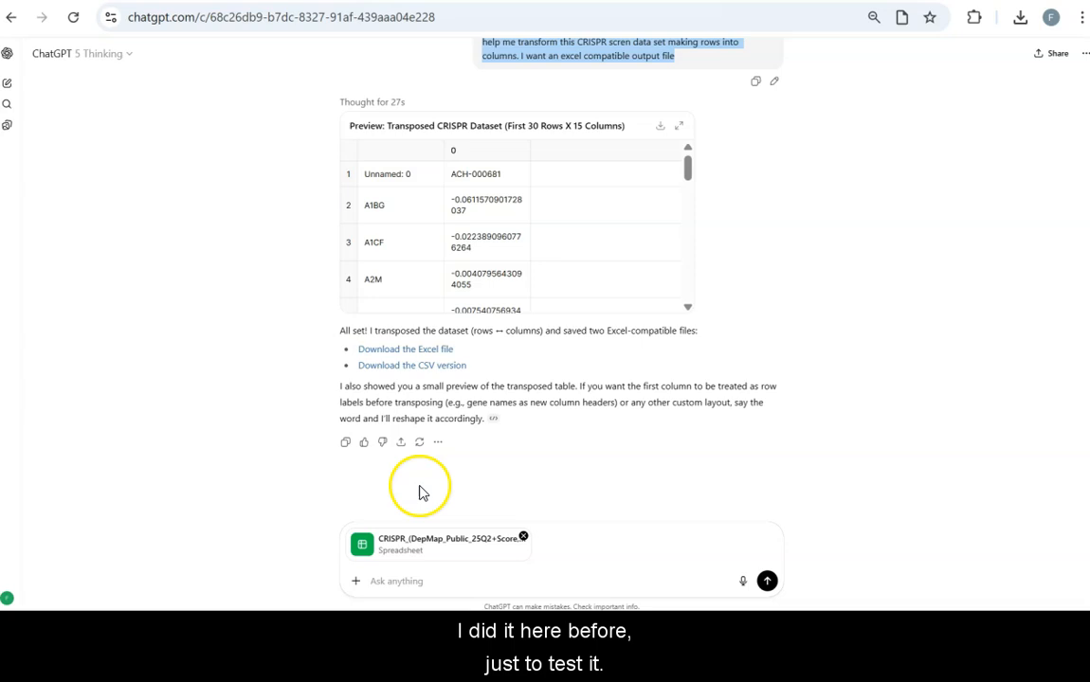
{"action": "left_click", "coordinate": [396, 581]}
{"action": "key", "text": "ctrl+v"}
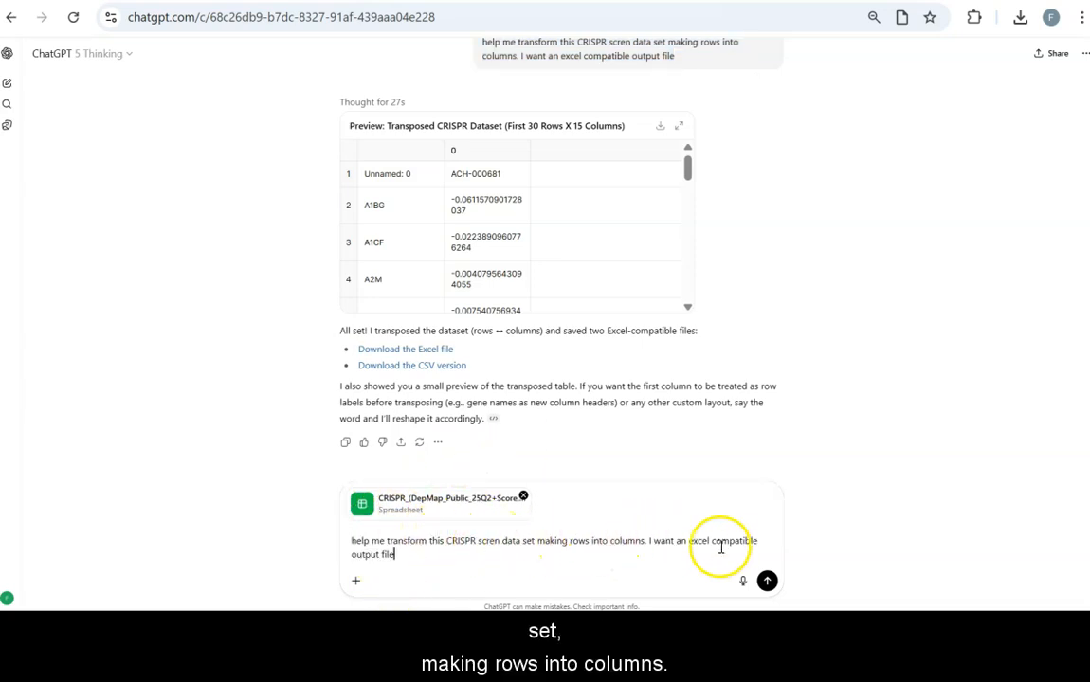
{"action": "left_click", "coordinate": [768, 582]}
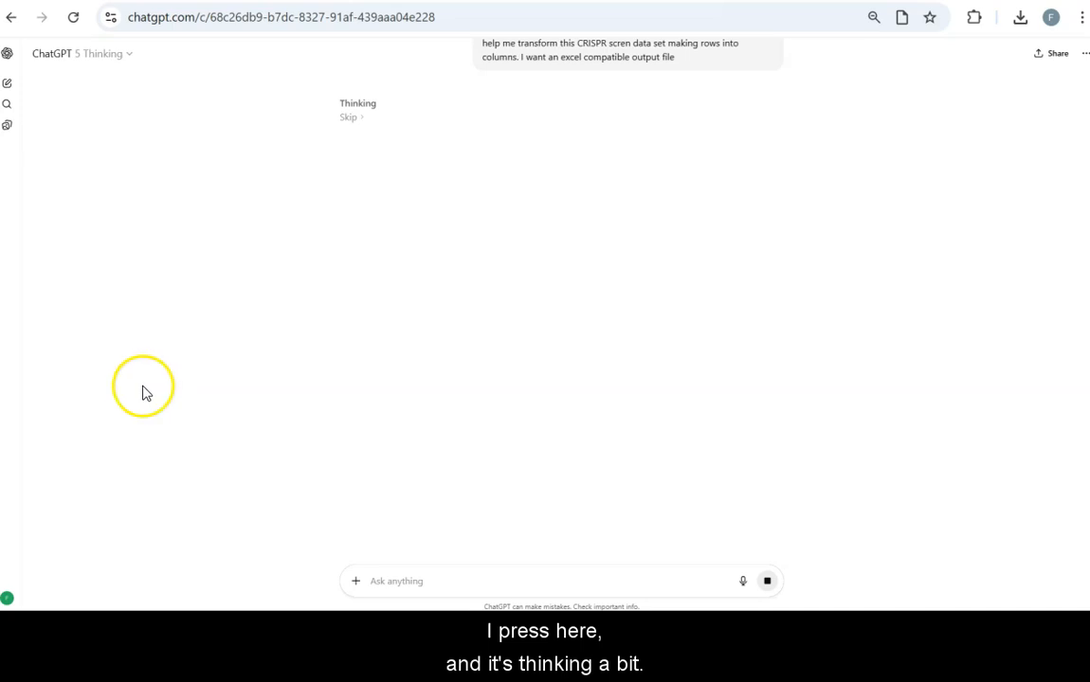
Download the transposed Excel file from ChatGPT's earlier reply, open it in Excel and enable editing.
{"action": "scroll", "coordinate": [787, 258], "scroll_direction": "up", "scroll_amount": 1}
{"action": "scroll", "coordinate": [787, 259], "scroll_direction": "up", "scroll_amount": 6}
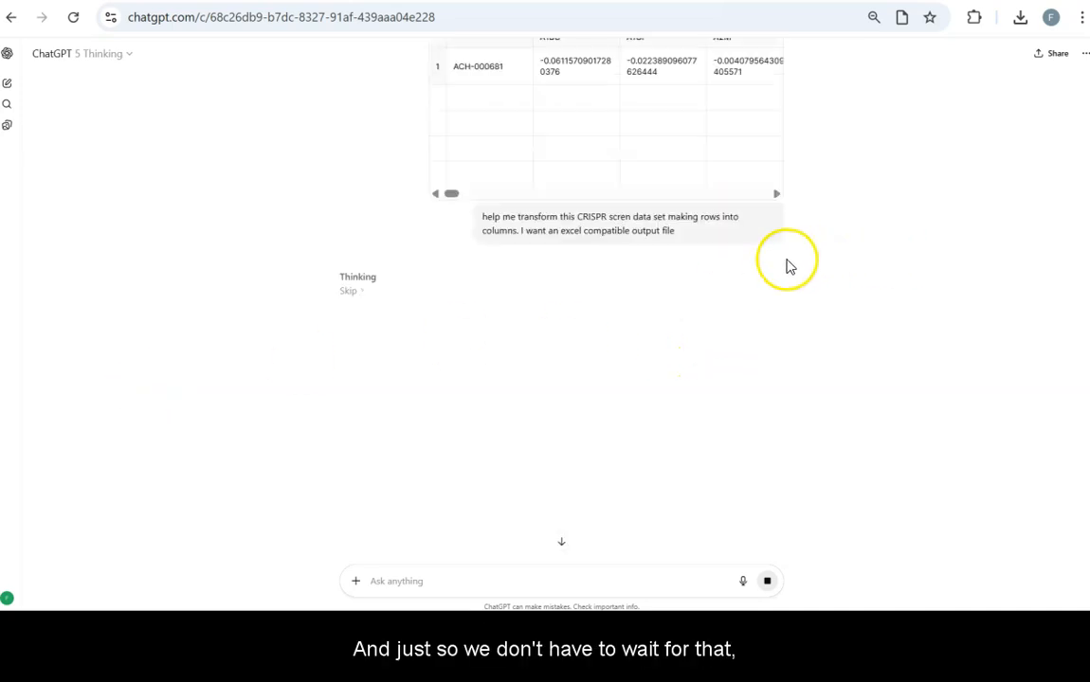
{"action": "scroll", "coordinate": [882, 261], "scroll_direction": "up", "scroll_amount": 1}
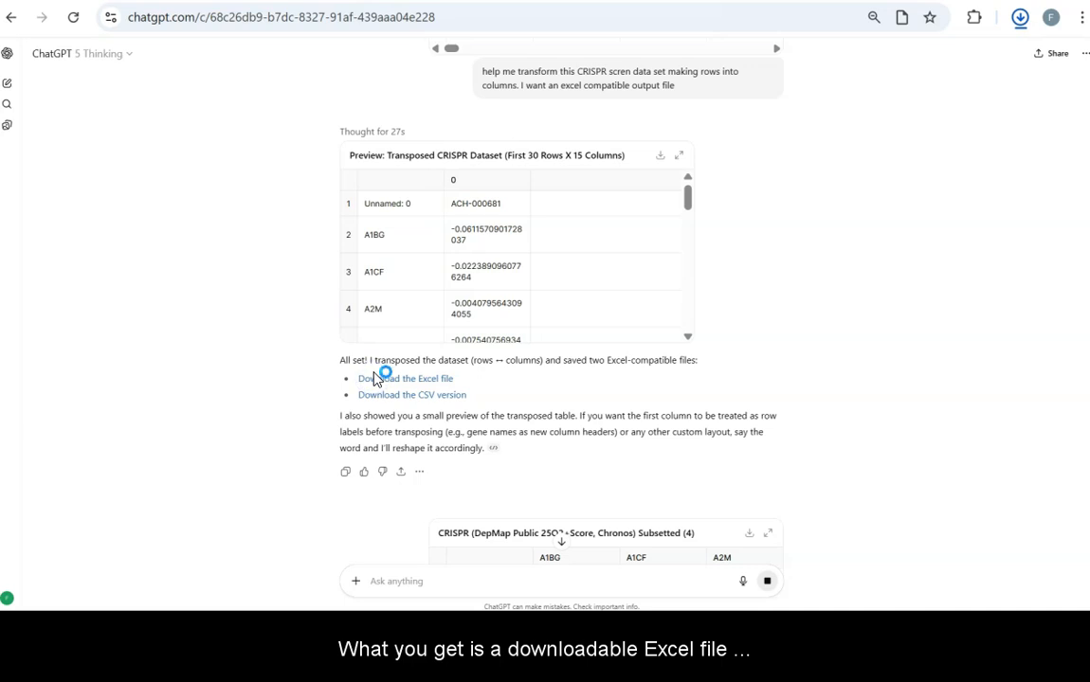
{"action": "left_click", "coordinate": [883, 58]}
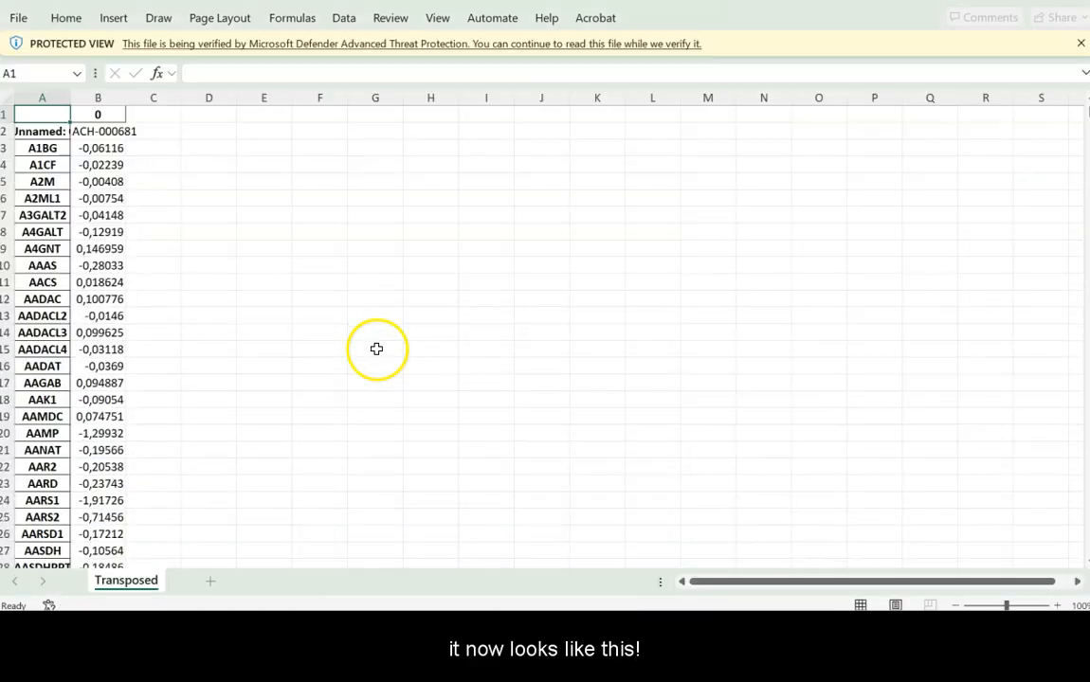
{"action": "left_click", "coordinate": [247, 283]}
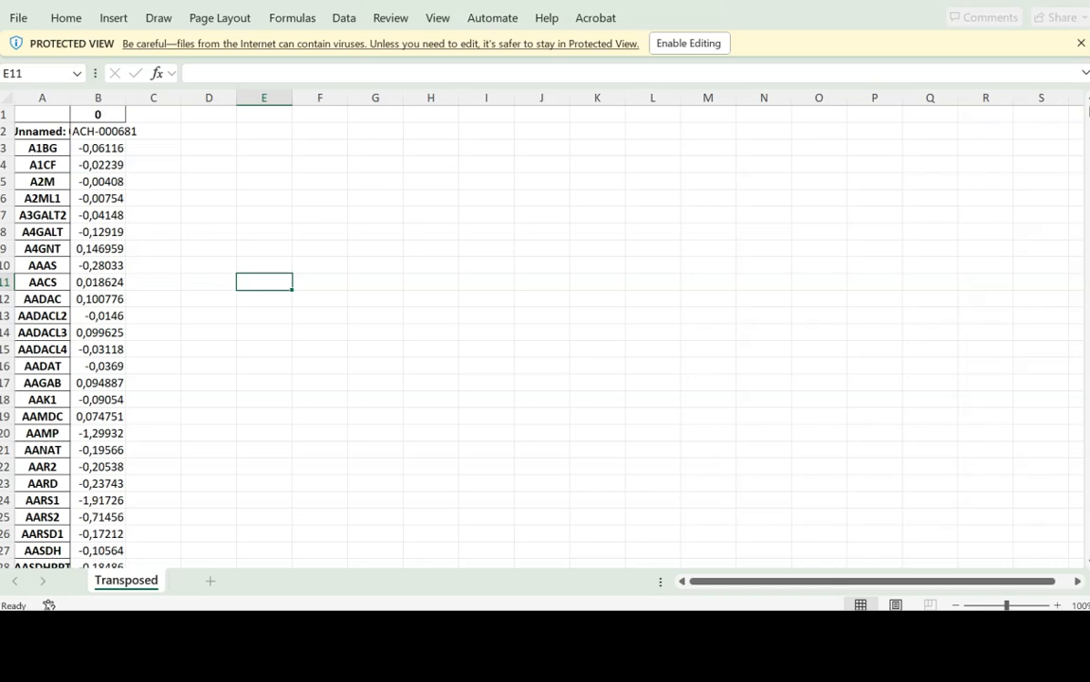
{"action": "left_click", "coordinate": [717, 44]}
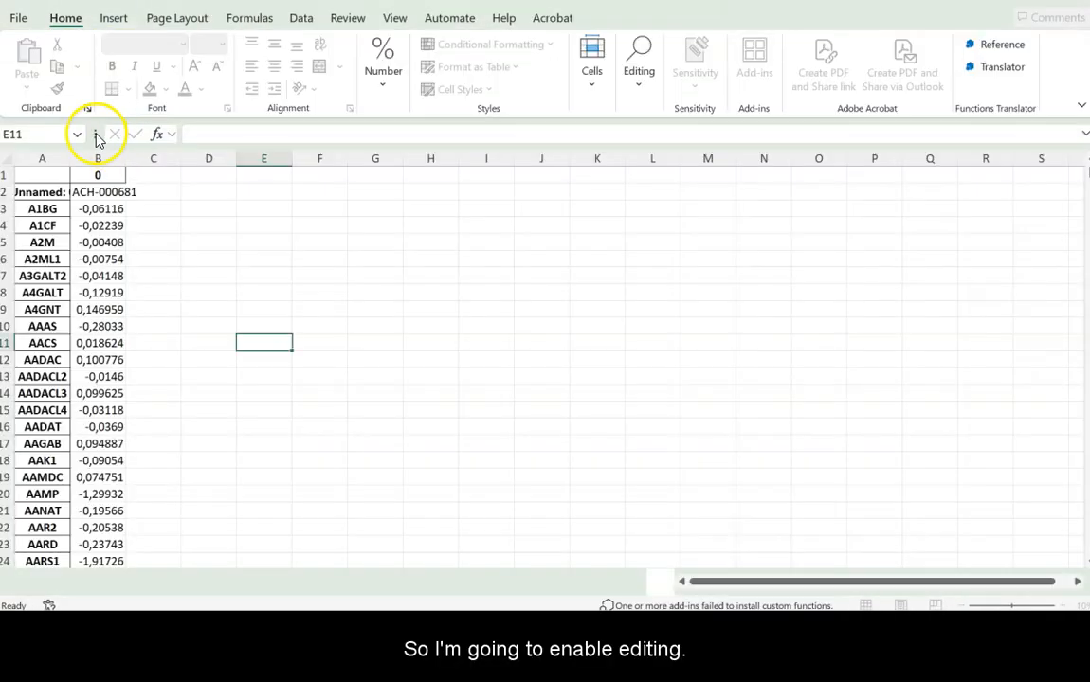
Clear the placeholder labels in A2 and B1 and remove all borders from columns A and B.
{"action": "left_click", "coordinate": [49, 193]}
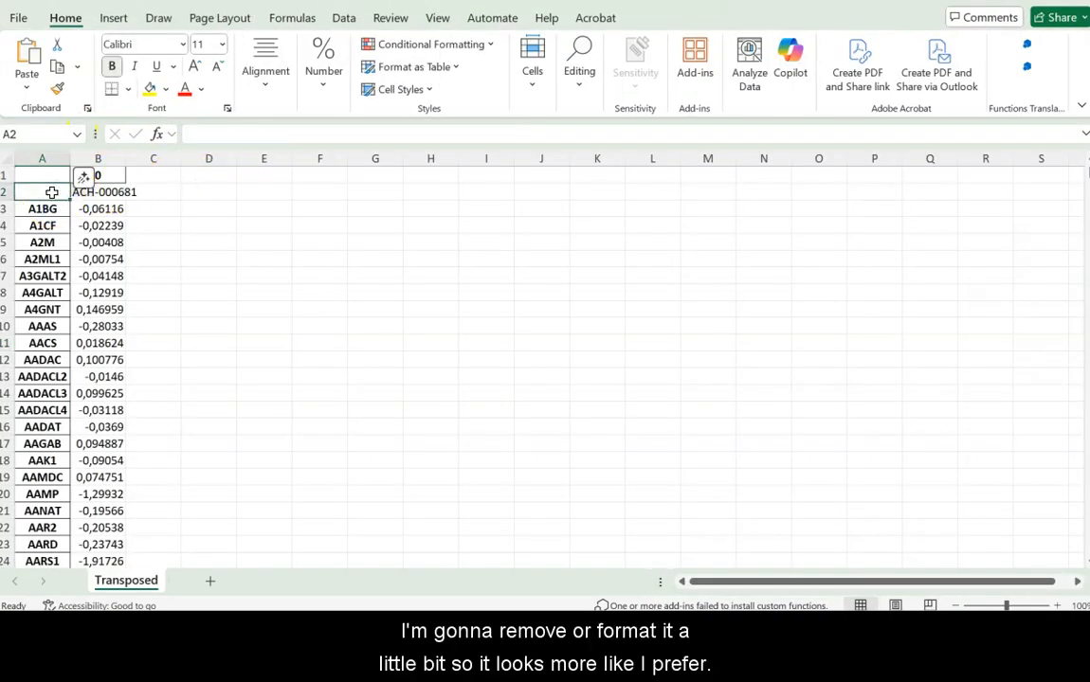
{"action": "left_click_drag", "start_coordinate": [41, 159], "coordinate": [97, 159]}
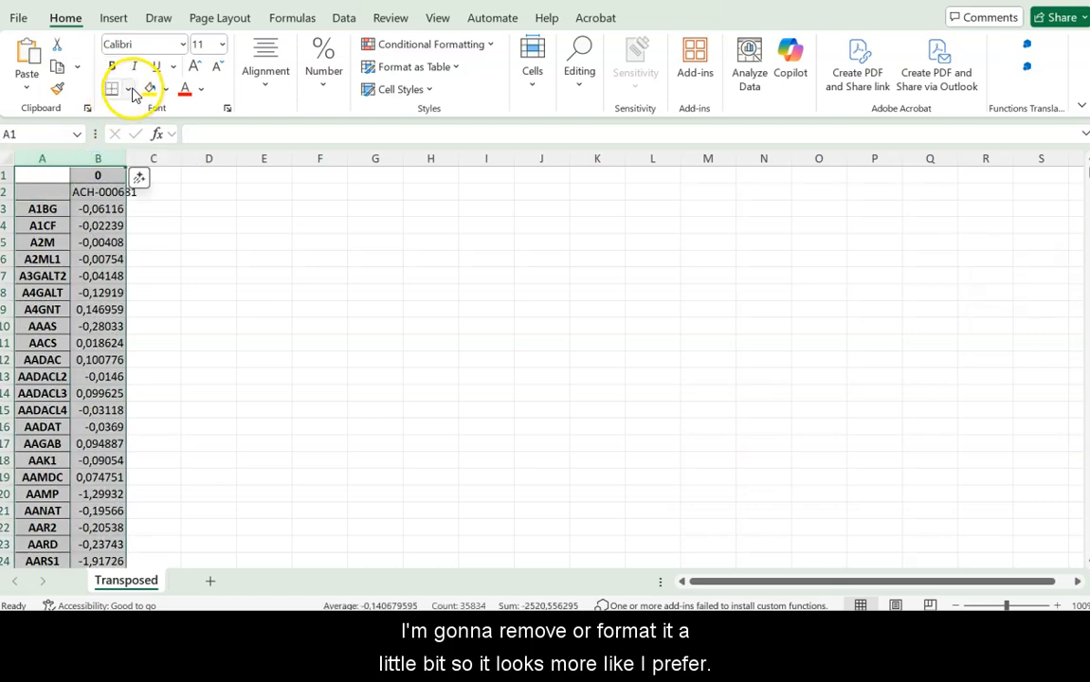
{"action": "left_click", "coordinate": [133, 92]}
{"action": "left_click", "coordinate": [175, 243]}
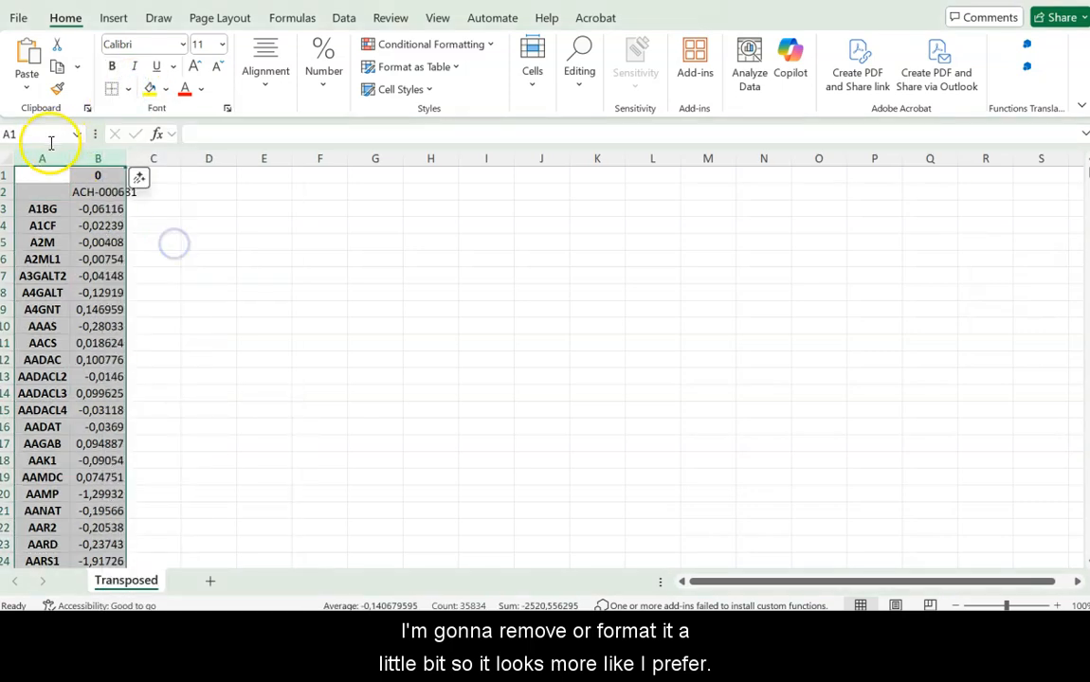
{"action": "left_click", "coordinate": [210, 206]}
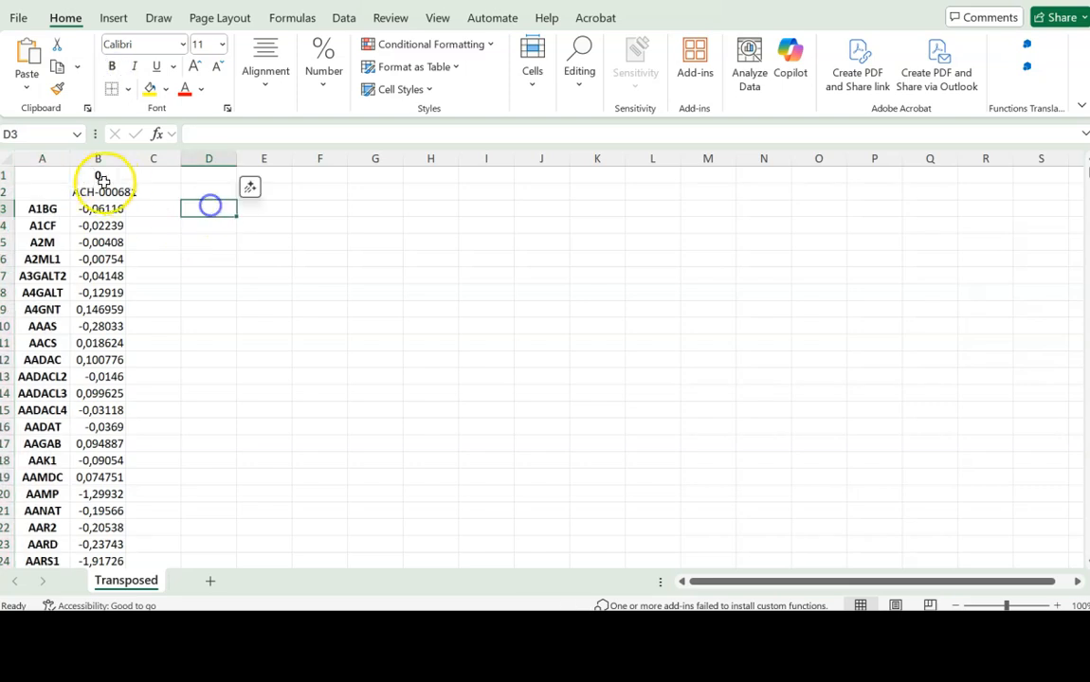
{"action": "left_click", "coordinate": [112, 171]}
Copy the ID ACH-000681 from B2, search for it in the DepMap portal and open the matching cell line entry.
{"action": "left_click", "coordinate": [98, 194]}
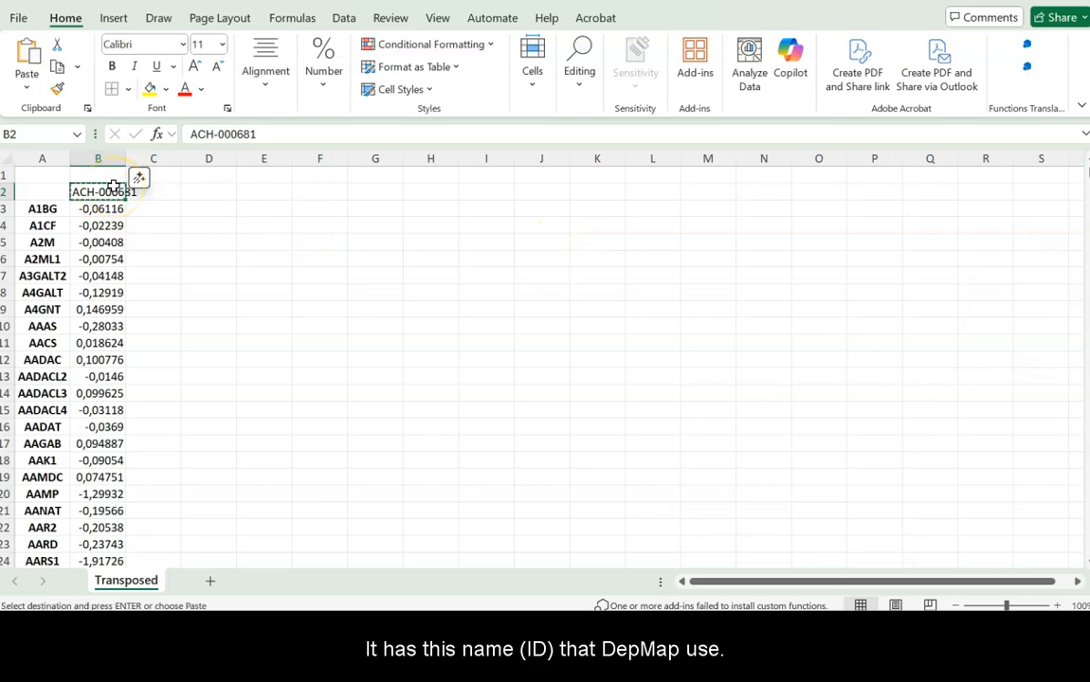
{"action": "key", "text": "alt+Tab"}
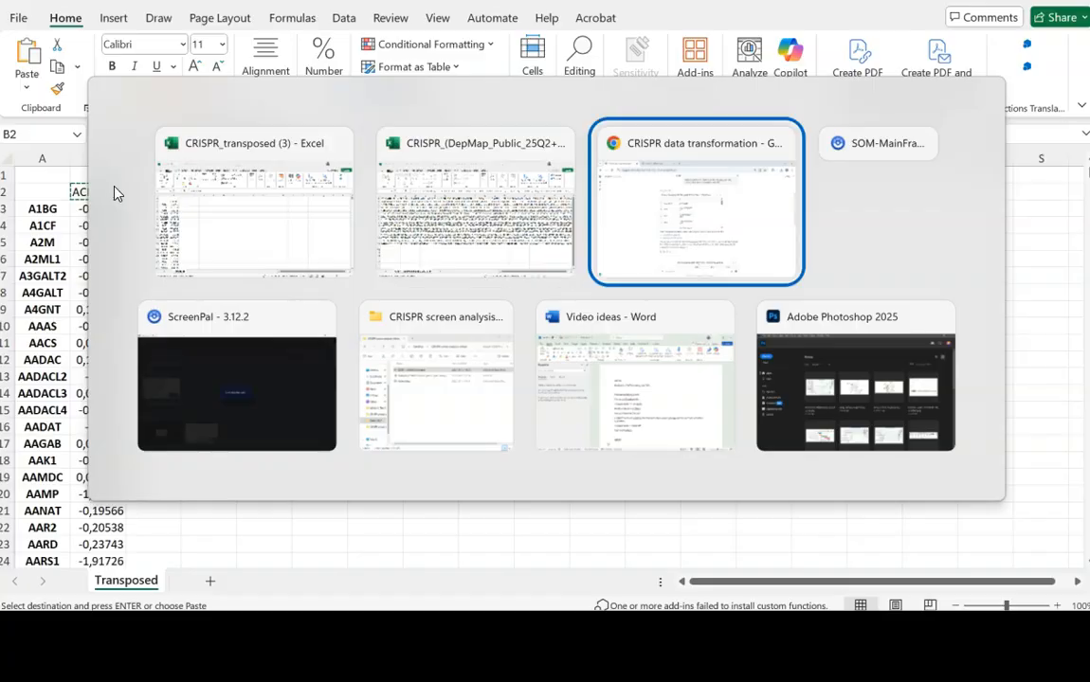
{"action": "key", "text": "alt+Tab"}
{"action": "key", "text": "alt+Tab"}
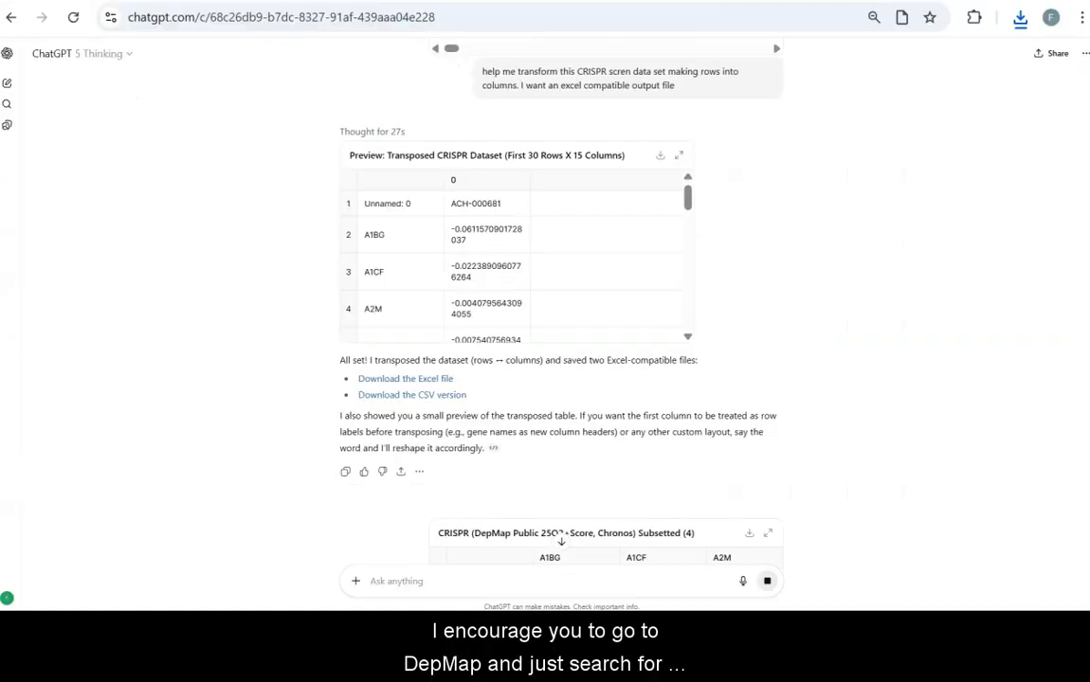
{"action": "left_click", "coordinate": [393, 1]}
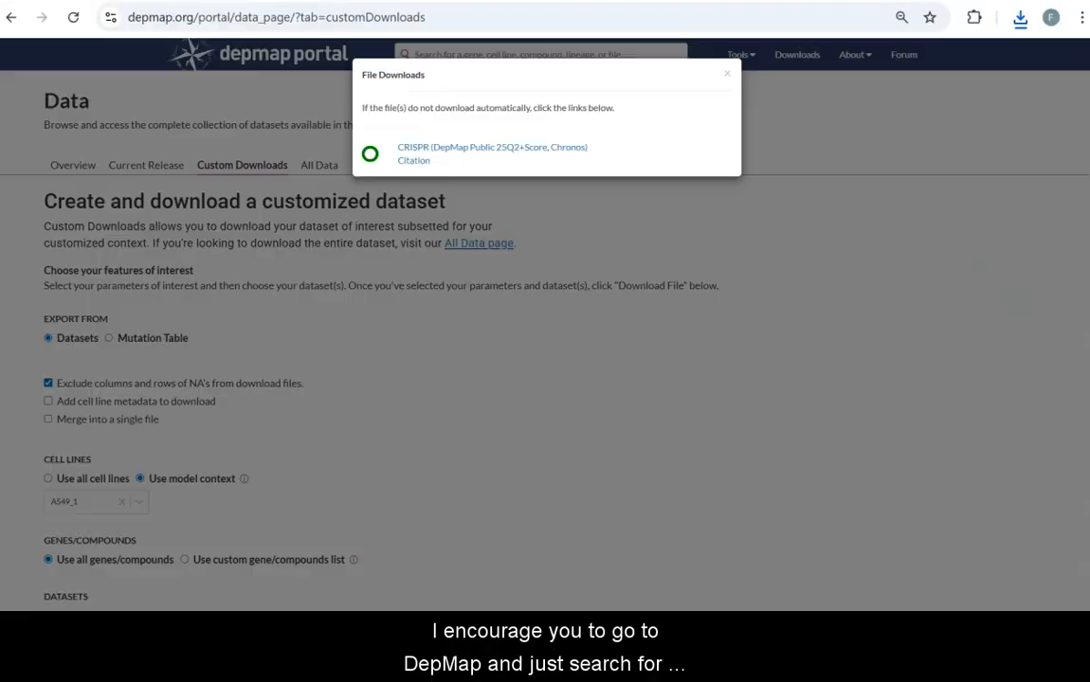
{"action": "left_click", "coordinate": [732, 74]}
{"action": "left_click", "coordinate": [603, 56]}
{"action": "type", "text": "ACH-000681"}
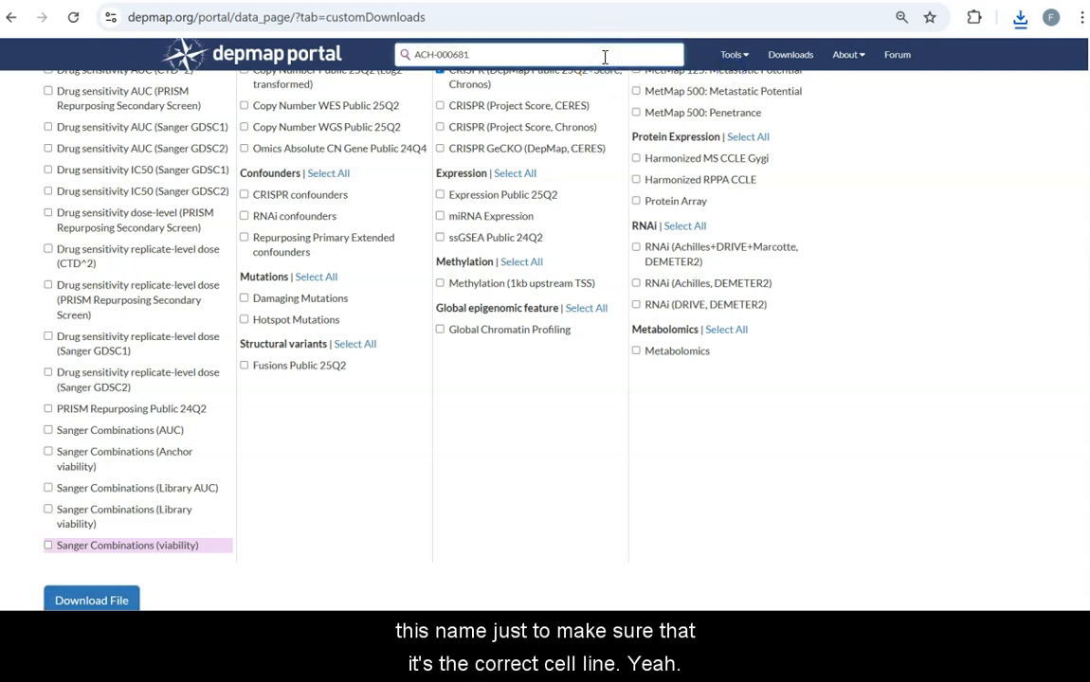
{"action": "left_click", "coordinate": [477, 56]}
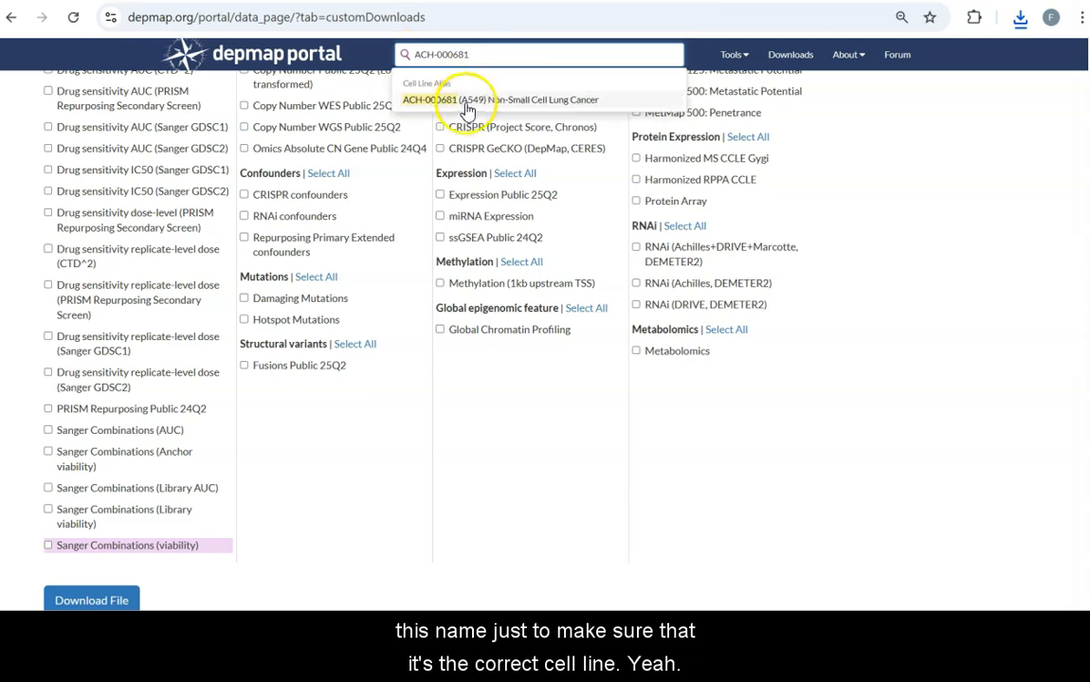
{"action": "left_click", "coordinate": [477, 99]}
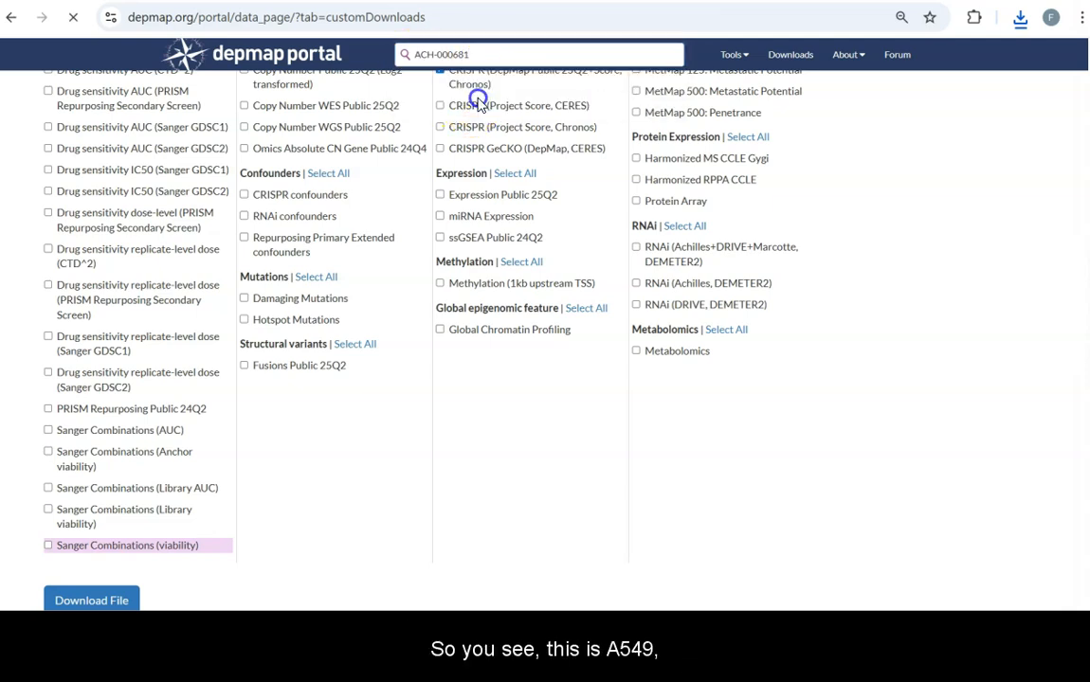
Switch back to the transposed workbook in Excel and enter A549 in B1 as the score column's heading.
{"action": "key", "text": "alt+Tab"}
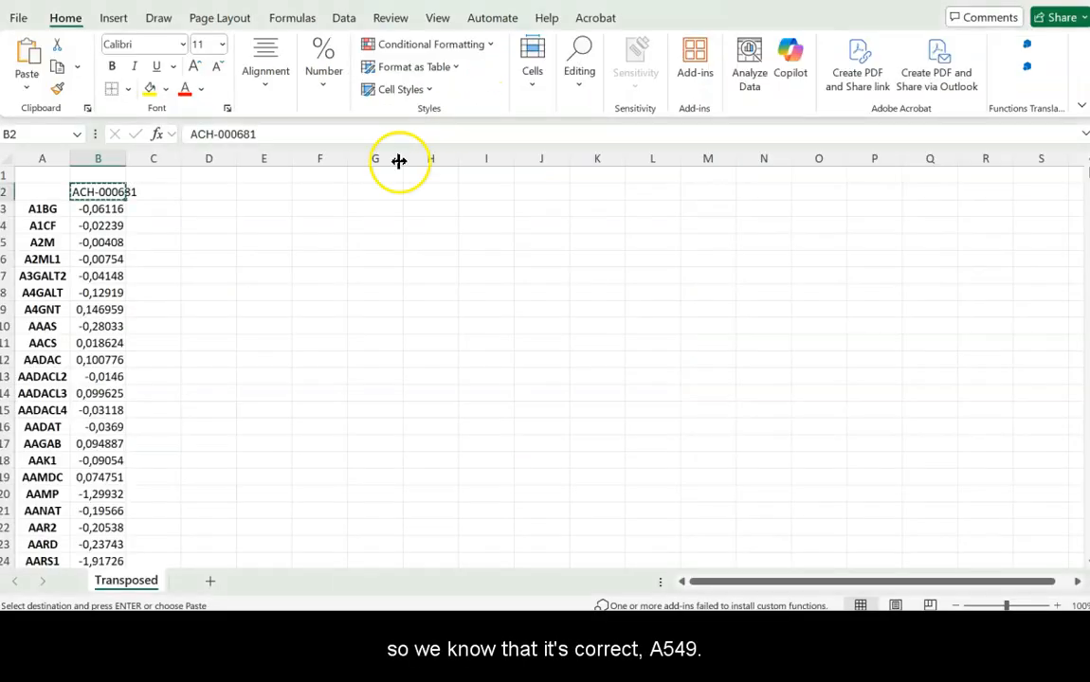
{"action": "left_click", "coordinate": [110, 172]}
{"action": "type", "text": "A549"}
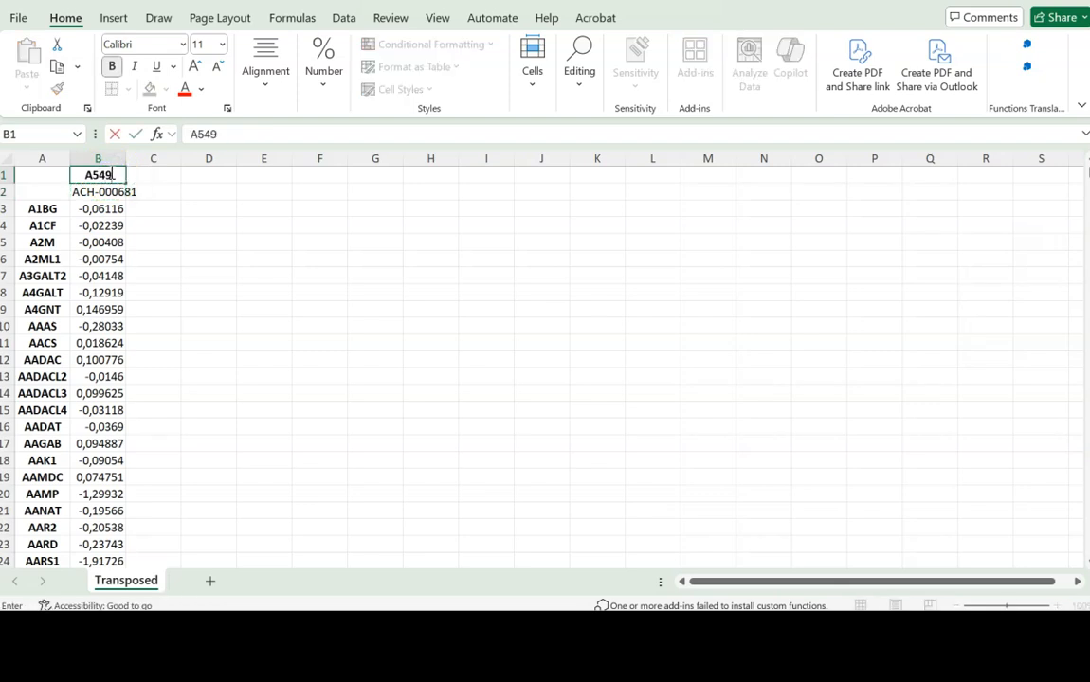
Remove the bold formatting from the gene names in column A.
{"action": "left_click", "coordinate": [53, 158]}
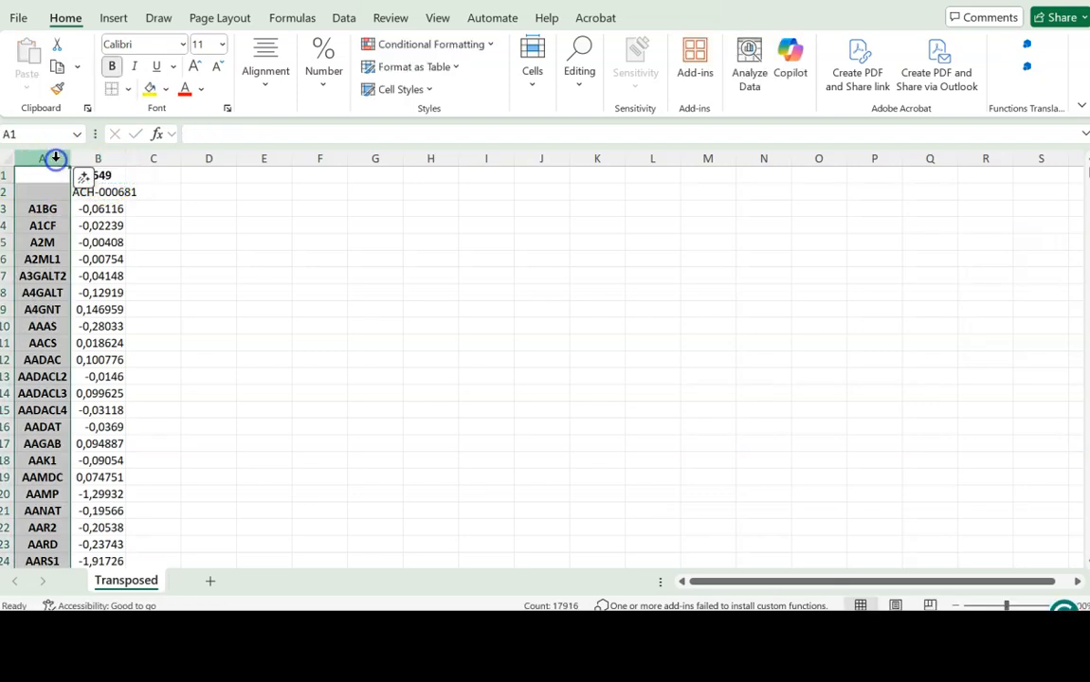
{"action": "left_click", "coordinate": [111, 66]}
{"action": "left_click_drag", "start_coordinate": [207, 219], "coordinate": [206, 214]}
Add filters to the header cells A2:B2 above the genes and scores.
{"action": "left_click_drag", "start_coordinate": [63, 196], "coordinate": [114, 196]}
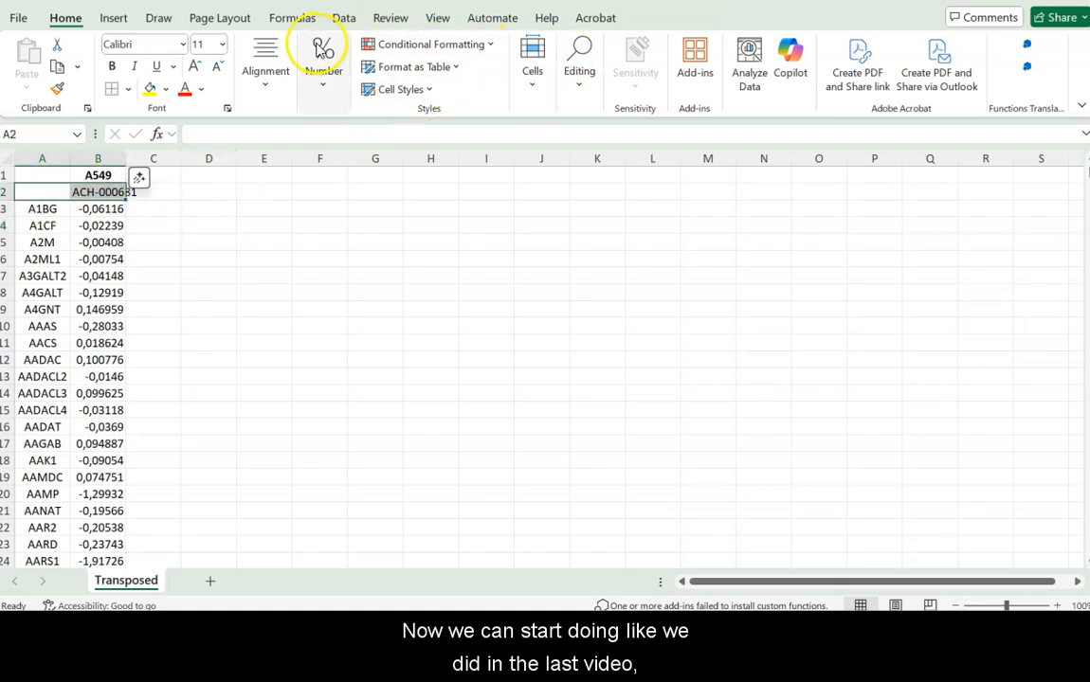
{"action": "left_click", "coordinate": [341, 18]}
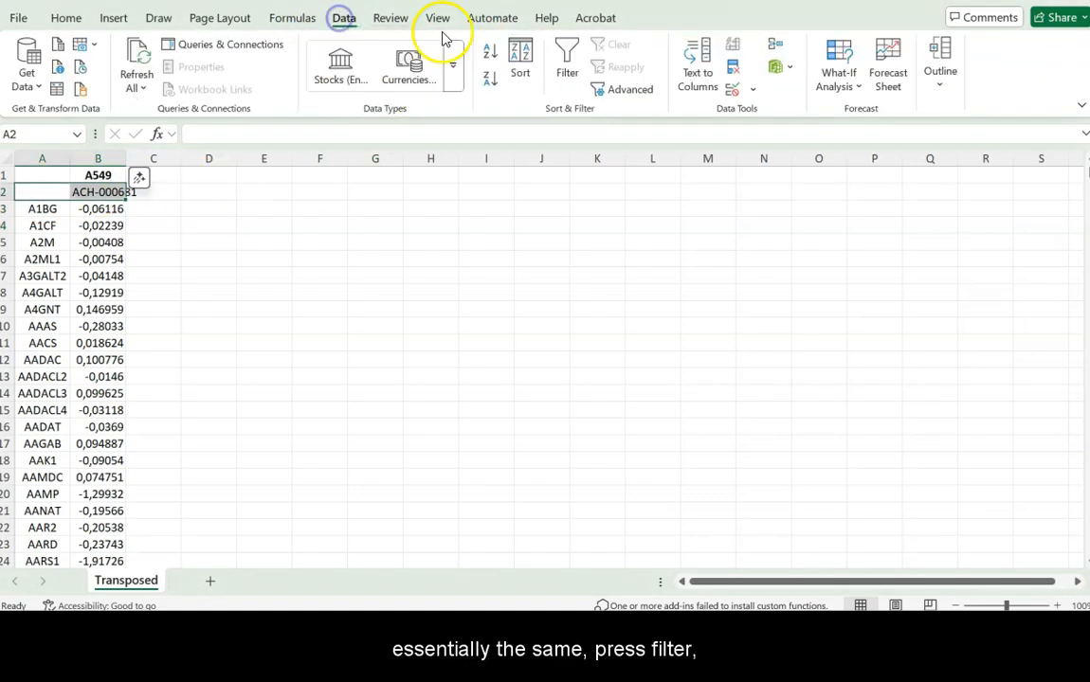
{"action": "left_click", "coordinate": [567, 59]}
{"action": "left_click", "coordinate": [246, 226]}
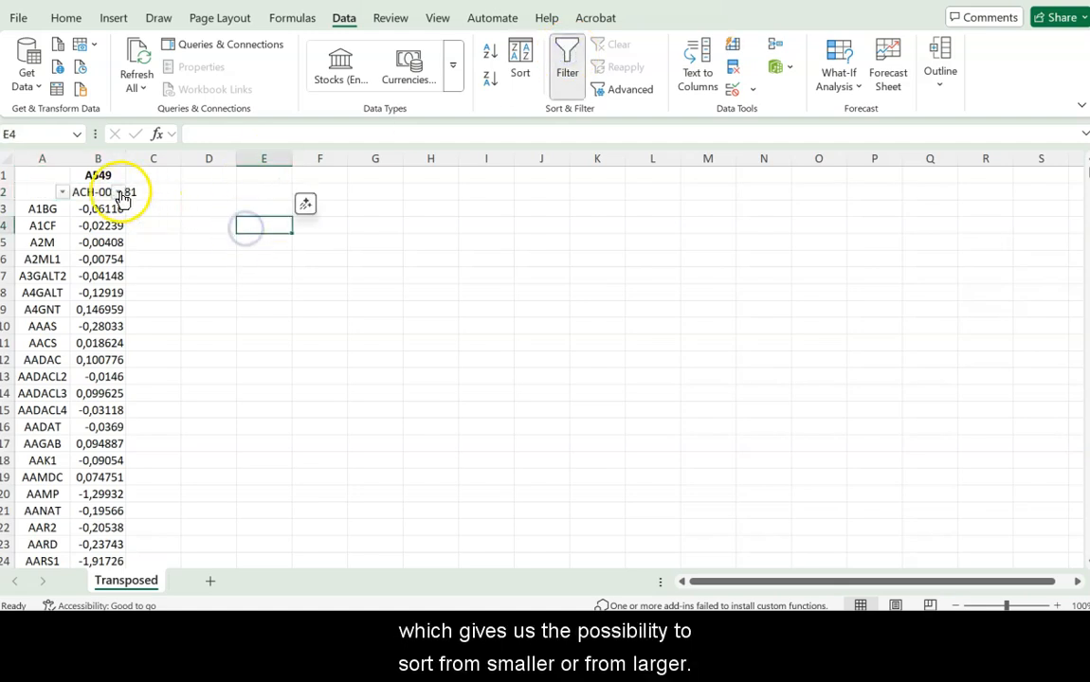
Sort the A549 scores from smallest to largest, and again from largest to smallest.
{"action": "left_click", "coordinate": [117, 192]}
{"action": "left_click", "coordinate": [176, 153]}
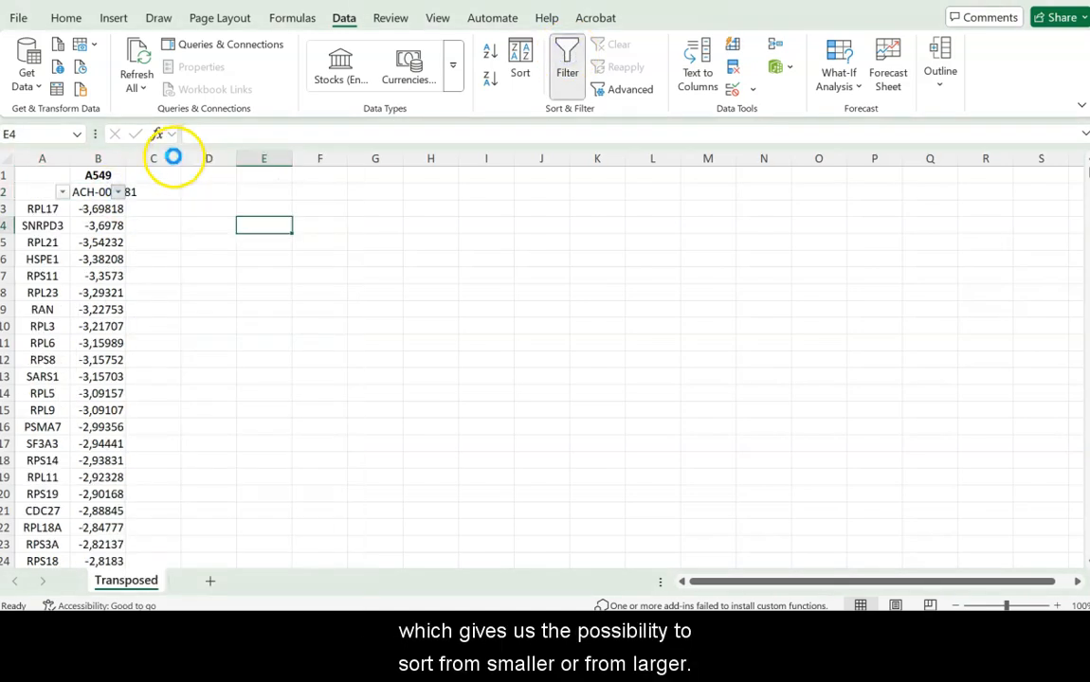
{"action": "left_click", "coordinate": [118, 191]}
{"action": "left_click", "coordinate": [178, 178]}
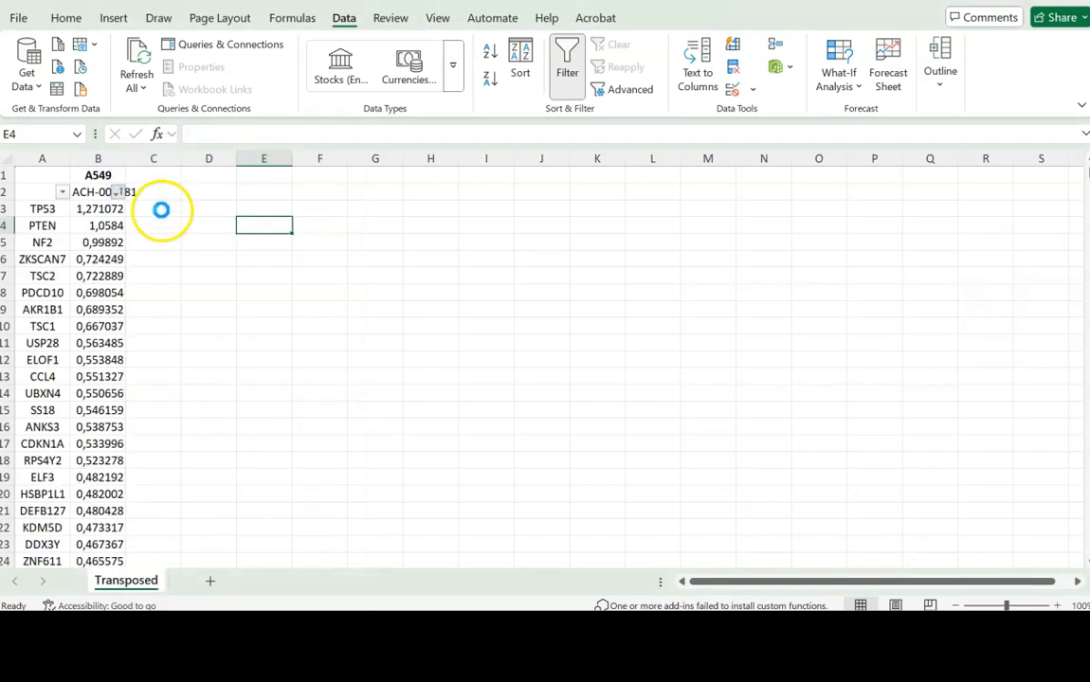
{"action": "left_click", "coordinate": [161, 209]}
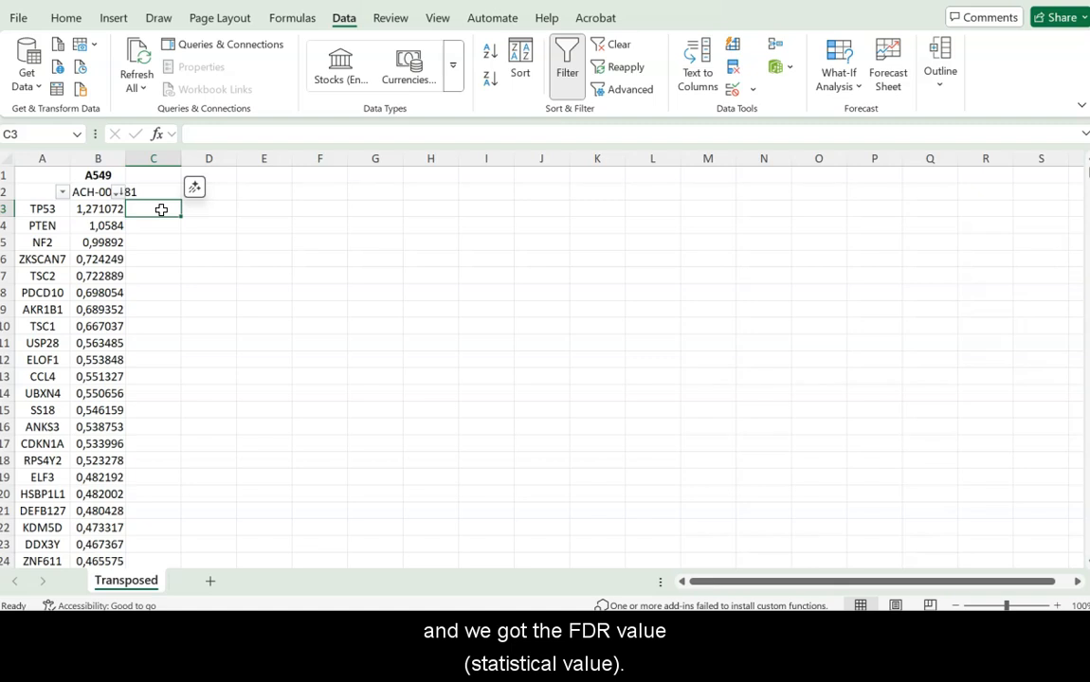
{"action": "left_click", "coordinate": [90, 192]}
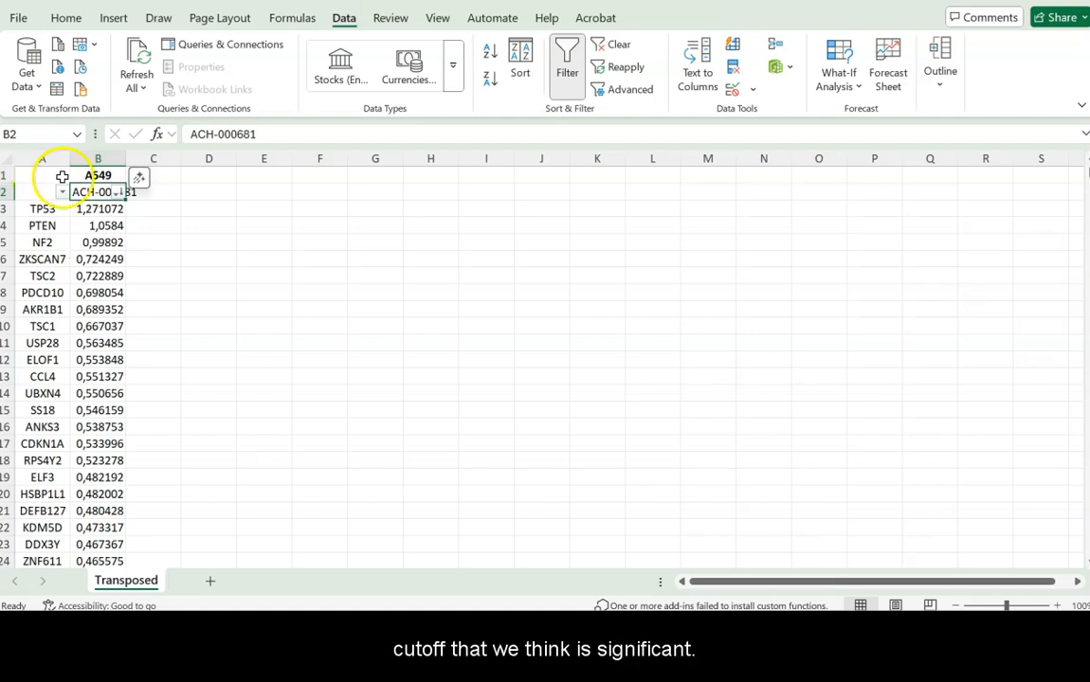
{"action": "left_click", "coordinate": [252, 226]}
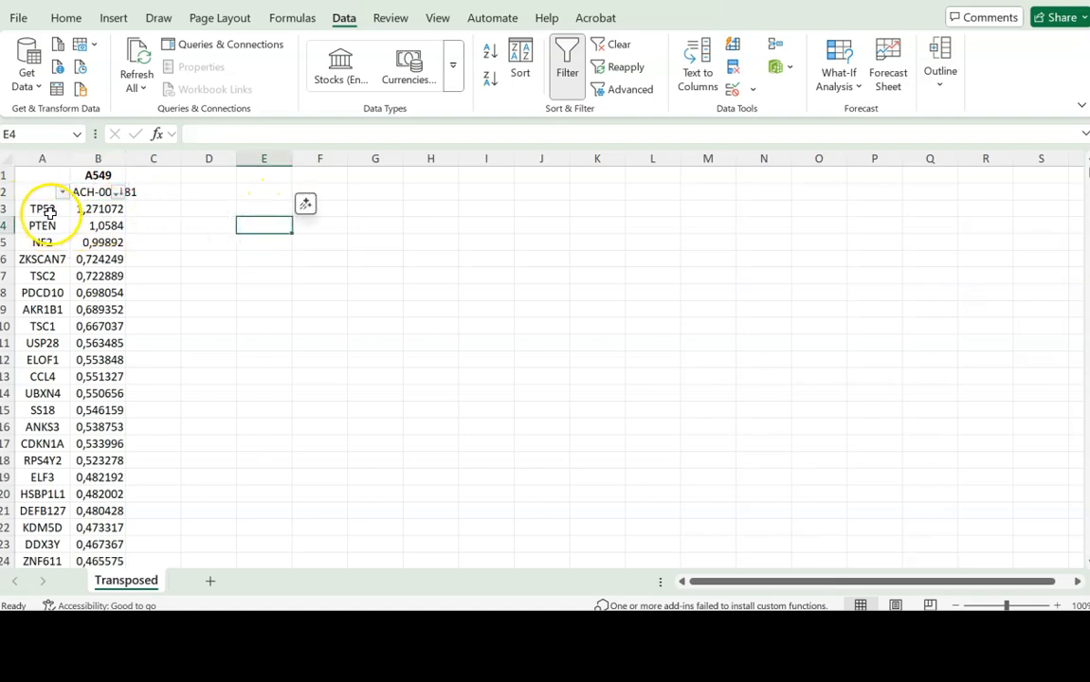
Color the genes and scores above 0.5 in A3:B18 red and review their gene names.
{"action": "left_click_drag", "start_coordinate": [44, 208], "coordinate": [112, 465]}
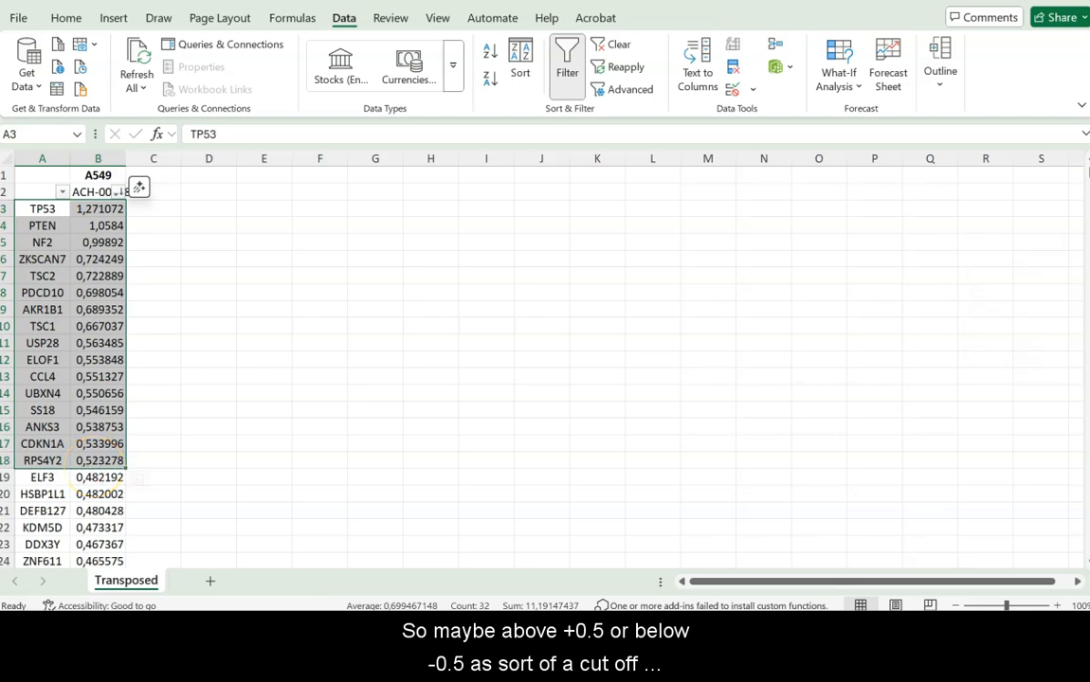
{"action": "left_click", "coordinate": [66, 17]}
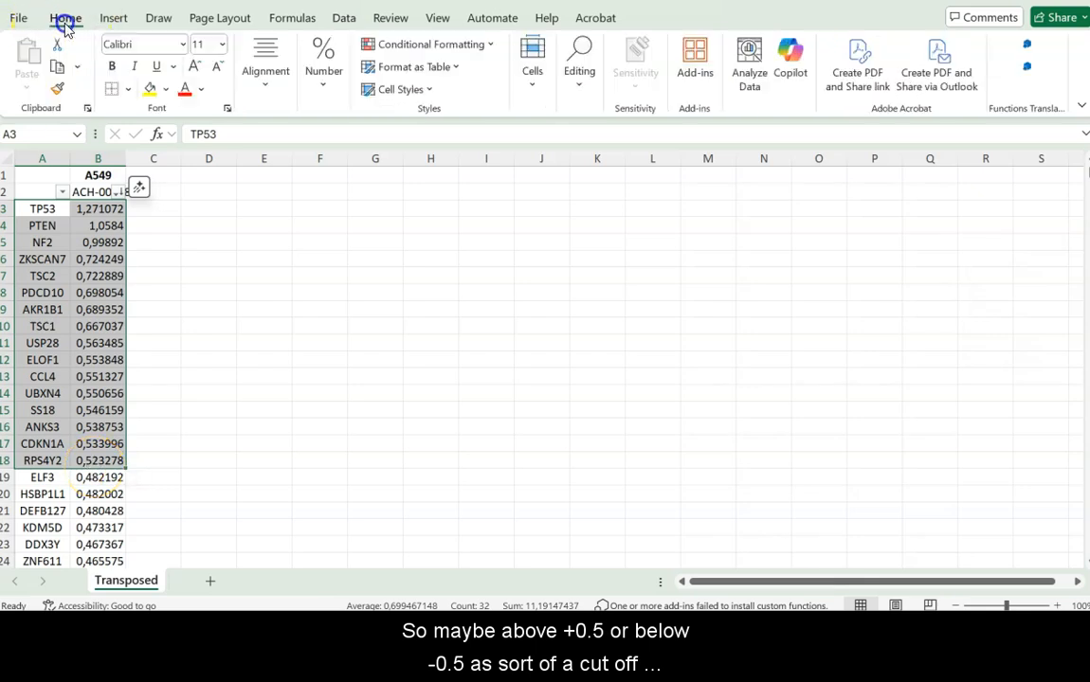
{"action": "left_click", "coordinate": [185, 89]}
{"action": "left_click", "coordinate": [171, 368]}
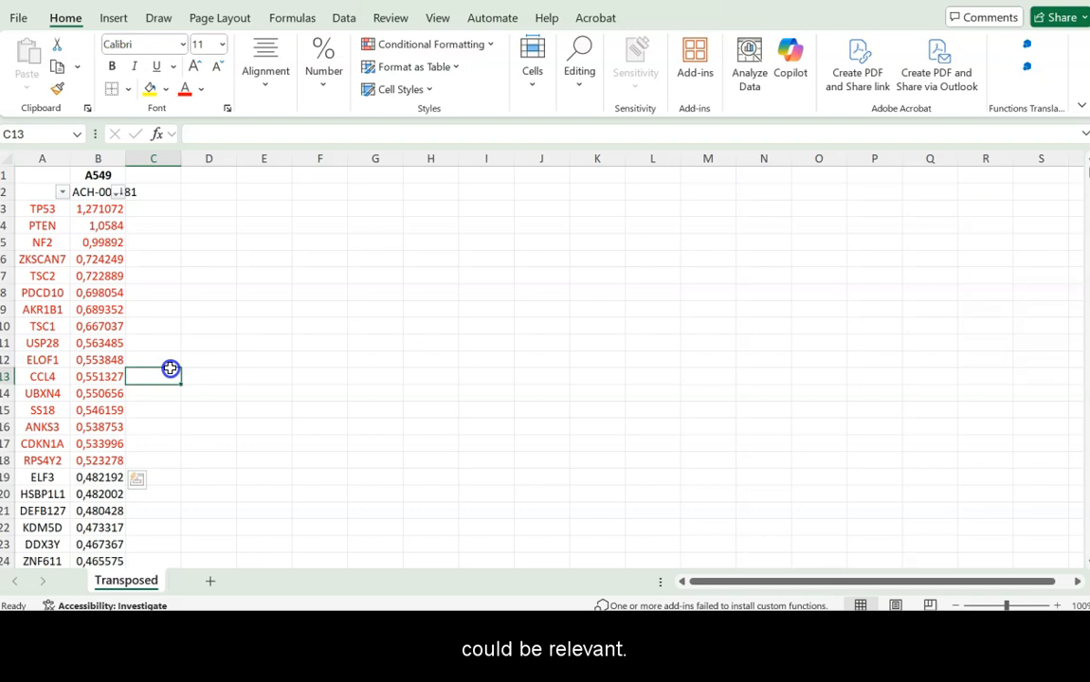
{"action": "left_click", "coordinate": [54, 212]}
{"action": "left_click_drag", "start_coordinate": [54, 212], "coordinate": [60, 463]}
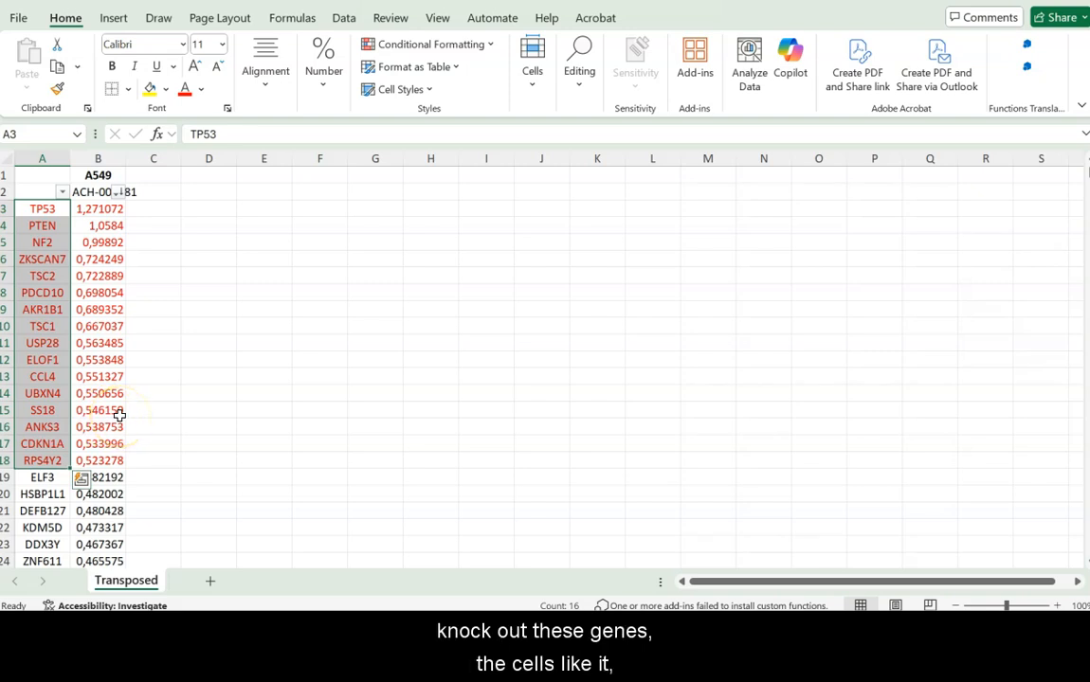
Sort the A549 scores from smallest to largest and color the genes and scores below about -0.5 red.
{"action": "left_click", "coordinate": [115, 191]}
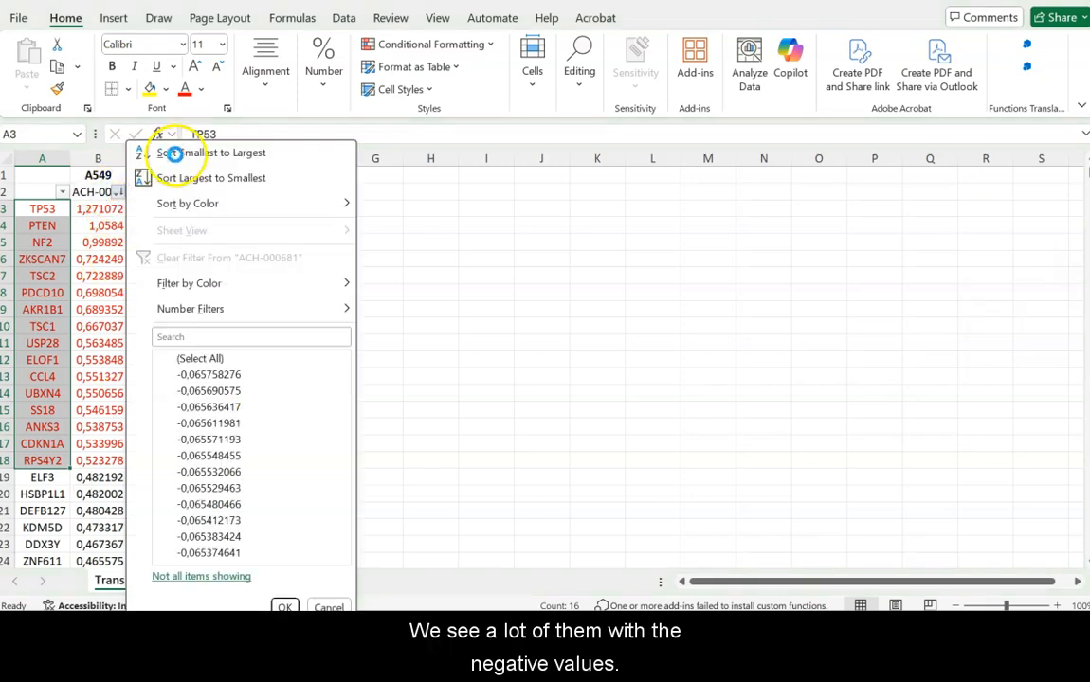
{"action": "left_click", "coordinate": [175, 153]}
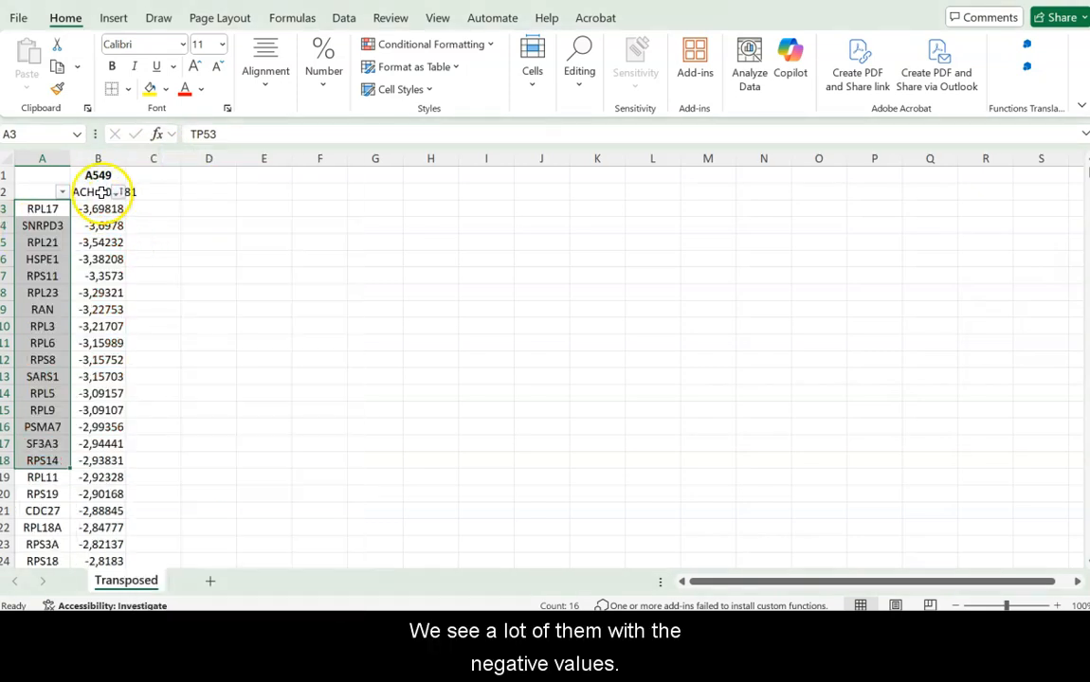
{"action": "left_click_drag", "start_coordinate": [68, 220], "coordinate": [119, 292]}
{"action": "left_click_drag", "start_coordinate": [116, 373], "coordinate": [128, 410]}
{"action": "left_click", "coordinate": [183, 90]}
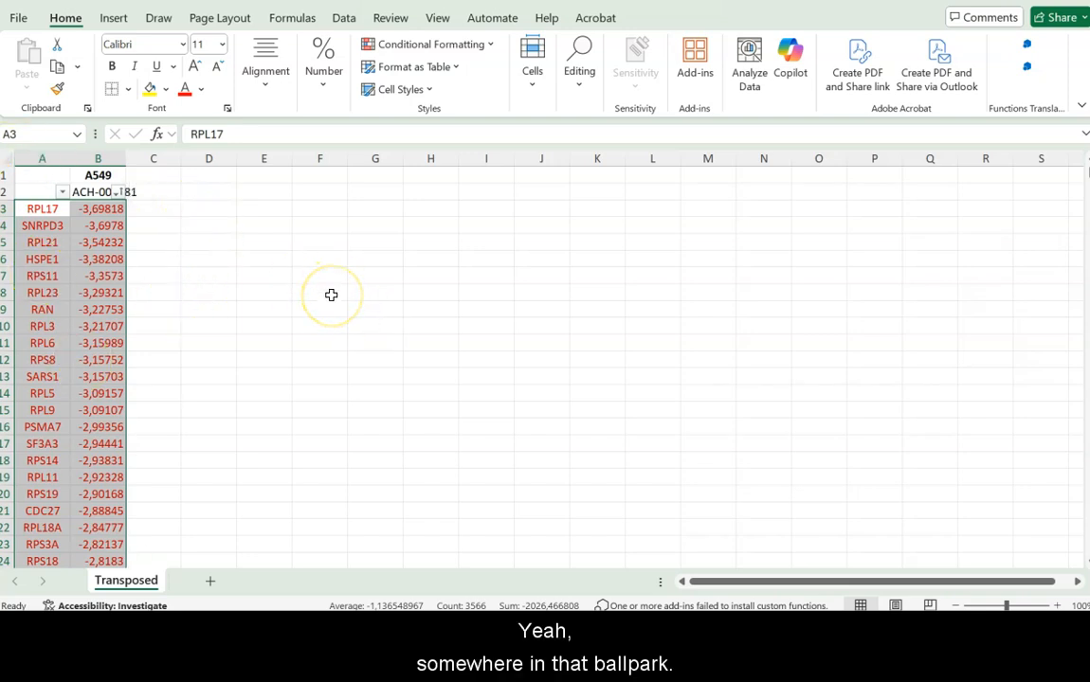
{"action": "left_click", "coordinate": [278, 272]}
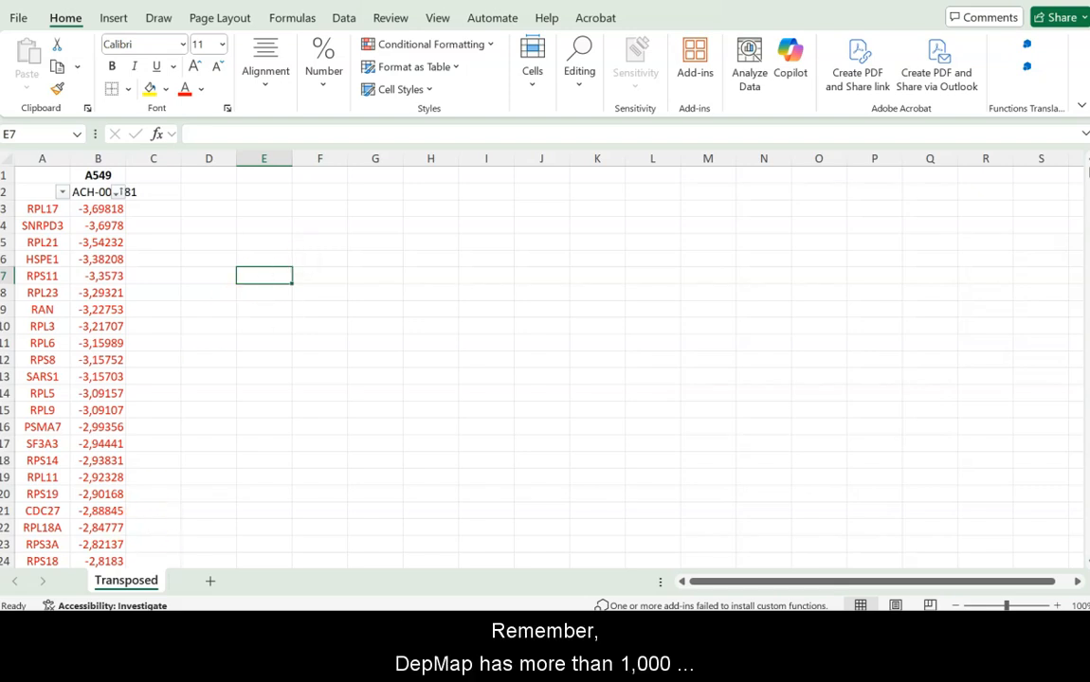
Switch to the DepMap portal in the browser, search for the gene TP53 and open its overview page.
{"action": "left_click", "coordinate": [151, 633]}
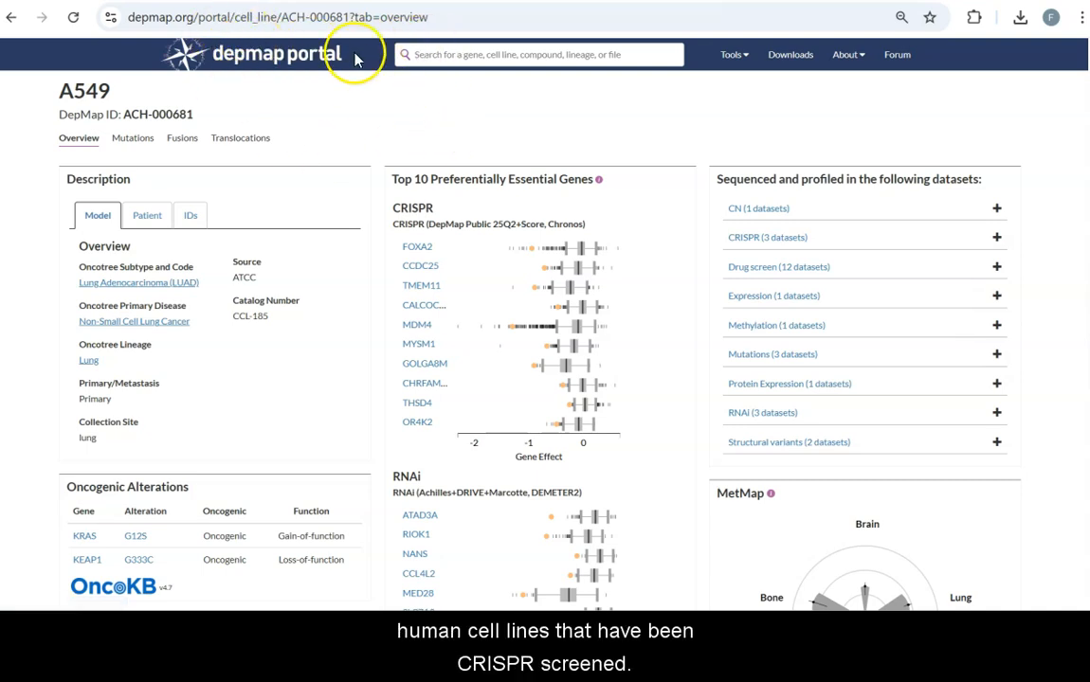
{"action": "left_click", "coordinate": [448, 50]}
{"action": "type", "text": "tp5"}
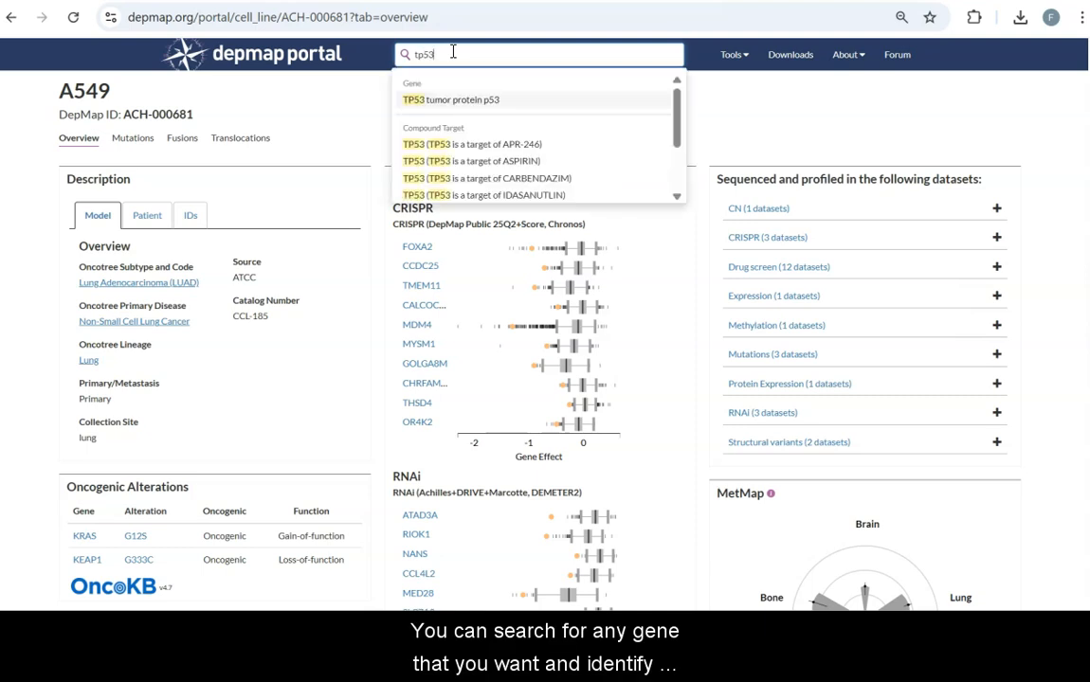
{"action": "type", "text": "3"}
{"action": "key", "text": "Return"}
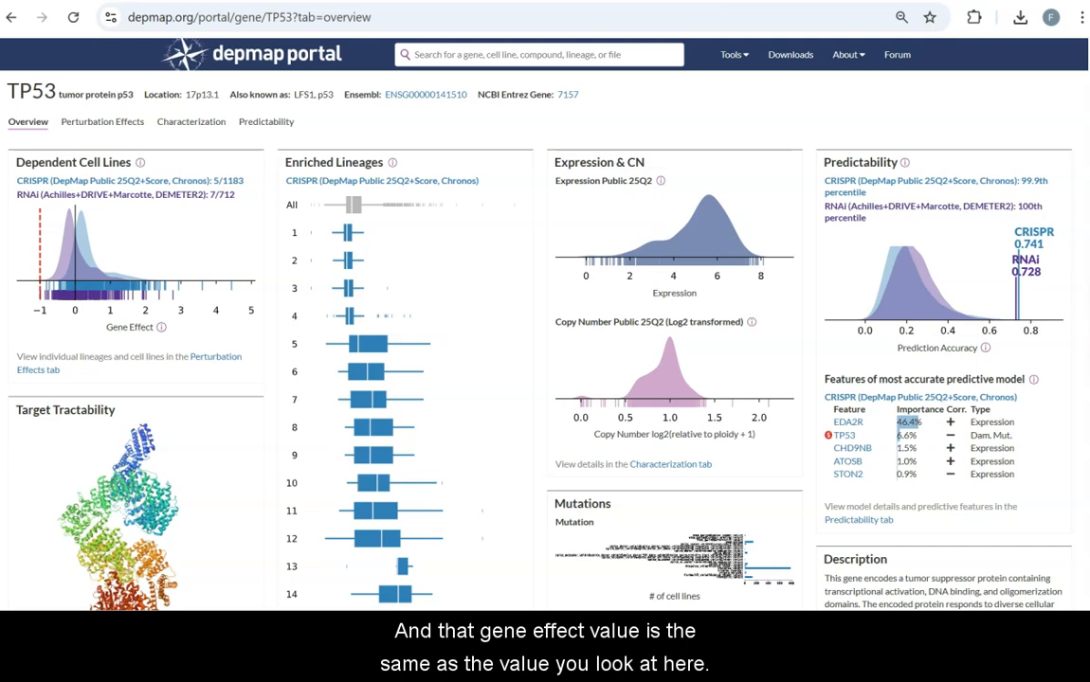
Switch to the Excel workbook and examine the A549 gene effect scores in column B for comparison with DepMap's gene effect values.
{"action": "mouse_move", "coordinate": [328, 626]}
{"action": "left_click", "coordinate": [344, 557]}
{"action": "left_click_drag", "start_coordinate": [100, 192], "coordinate": [102, 291]}
{"action": "left_click", "coordinate": [103, 292]}
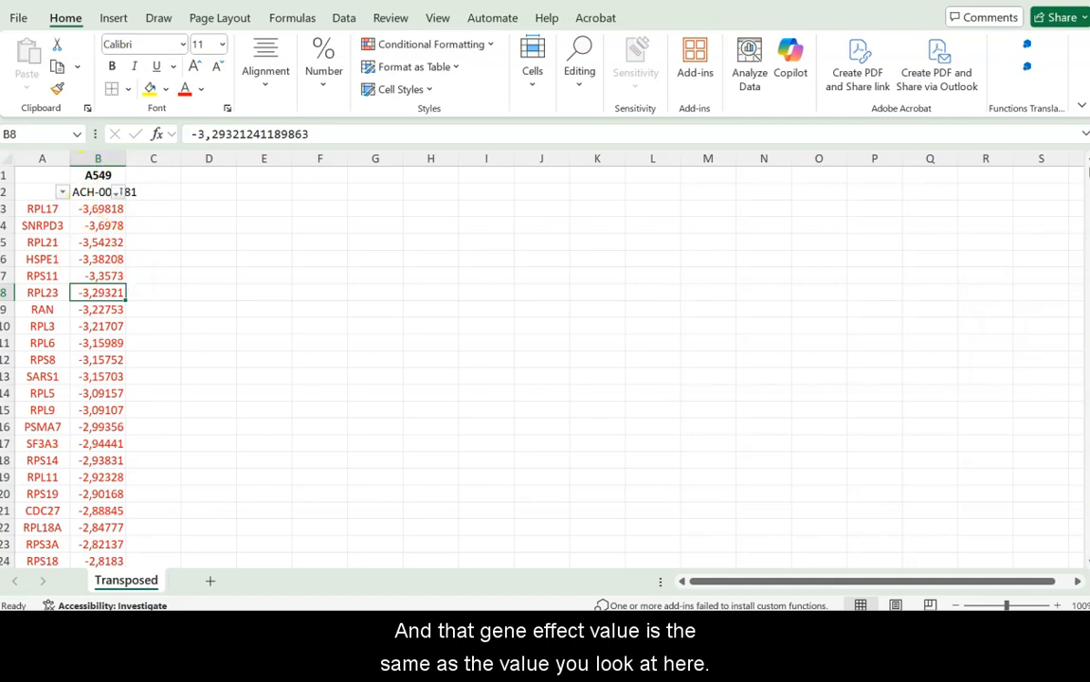
Return to DepMap, open TP53's perturbation effects and examine the CRISPR gene effect histogram and the individual cell lines by cancer type.
{"action": "left_click", "coordinate": [194, 630]}
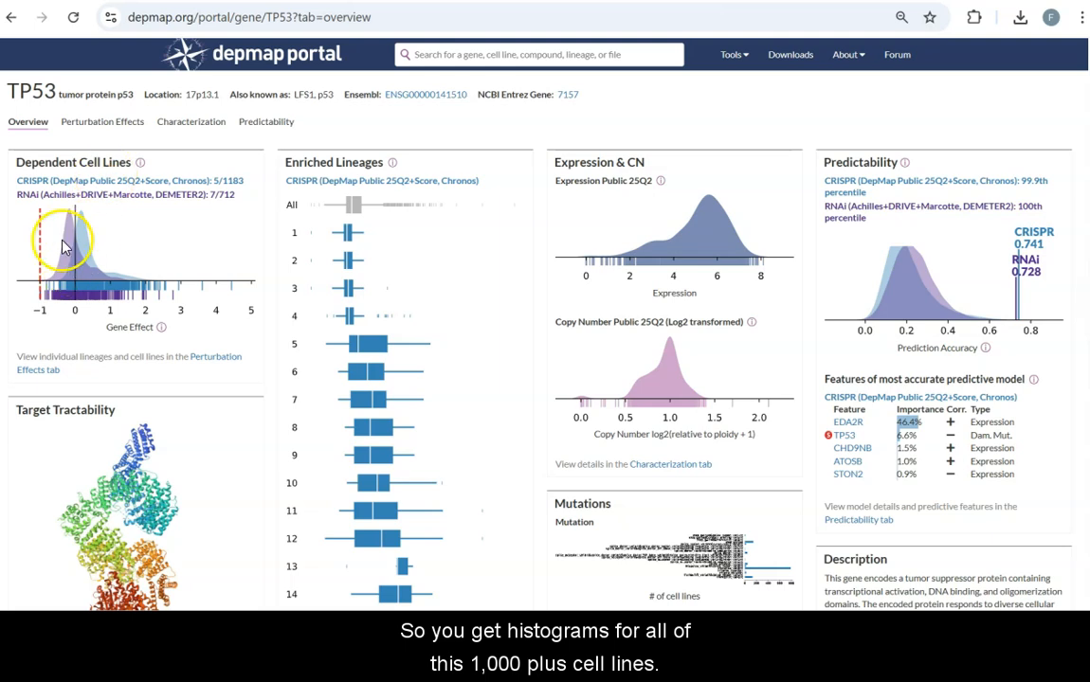
{"action": "left_click", "coordinate": [106, 126]}
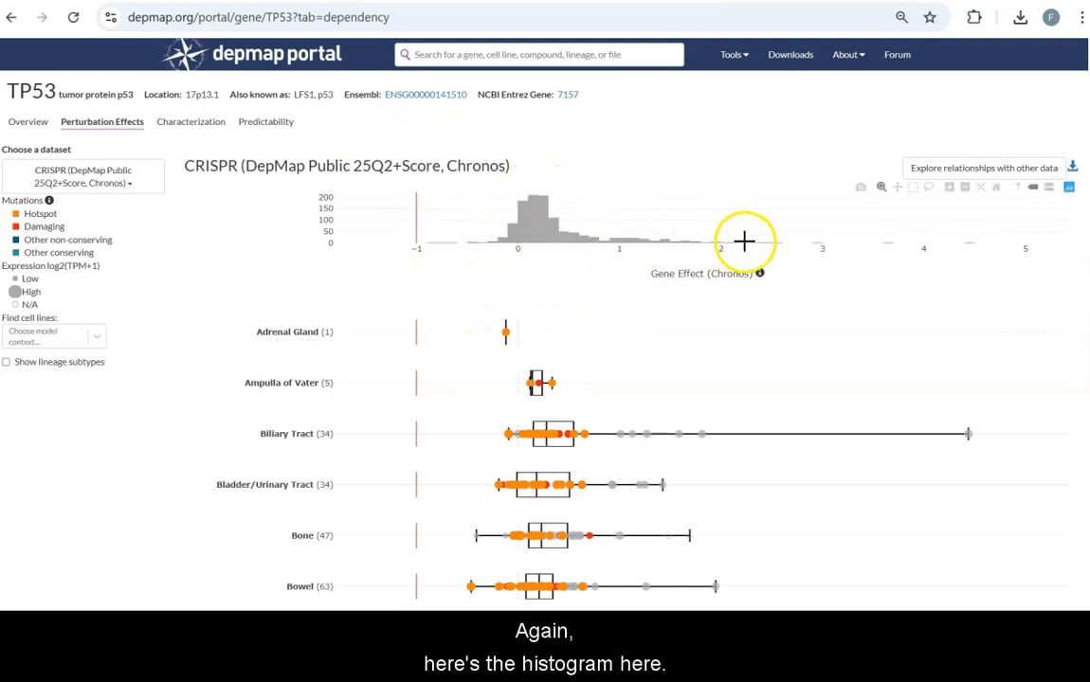
{"action": "scroll", "coordinate": [287, 384], "scroll_direction": "down", "scroll_amount": 4}
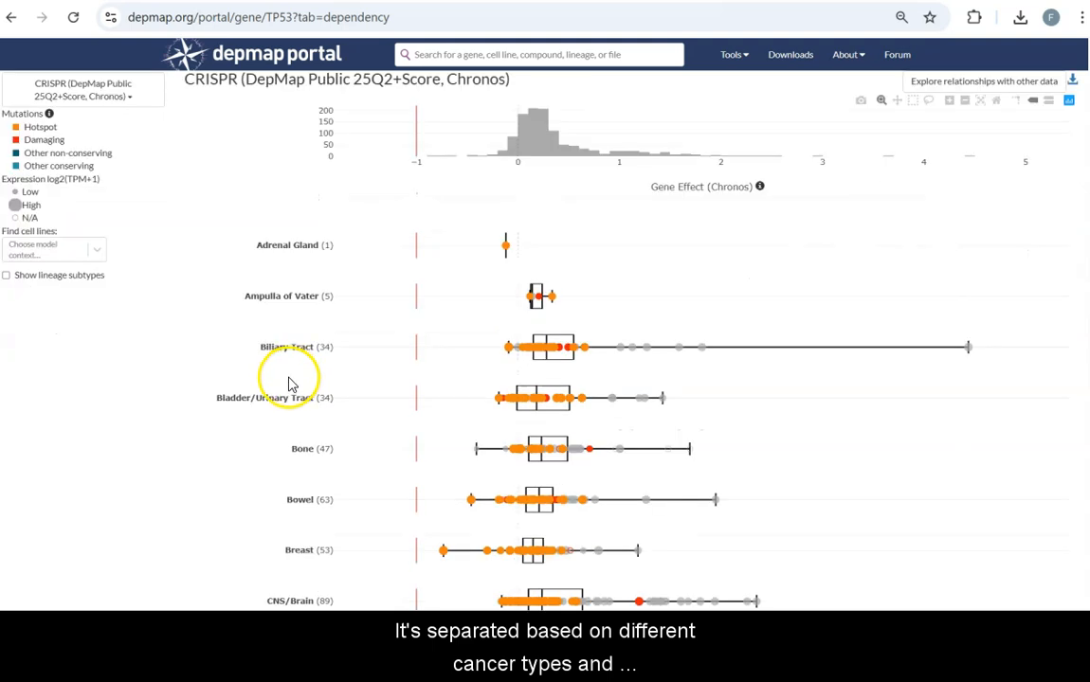
{"action": "scroll", "coordinate": [287, 390], "scroll_direction": "down", "scroll_amount": 2}
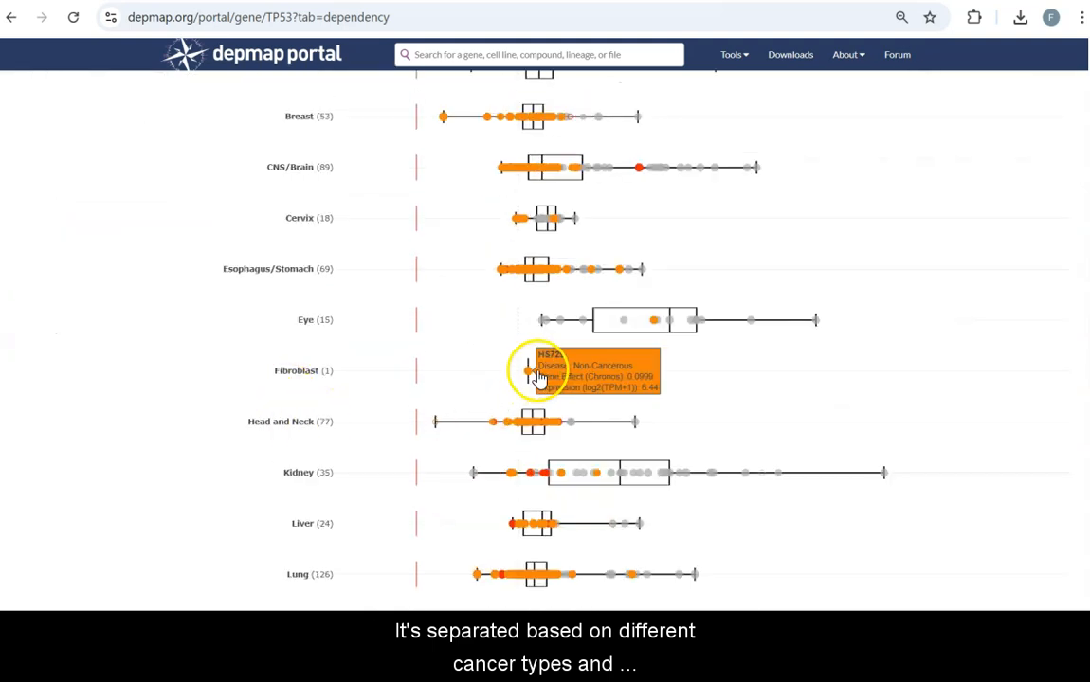
{"action": "mouse_move", "coordinate": [492, 423]}
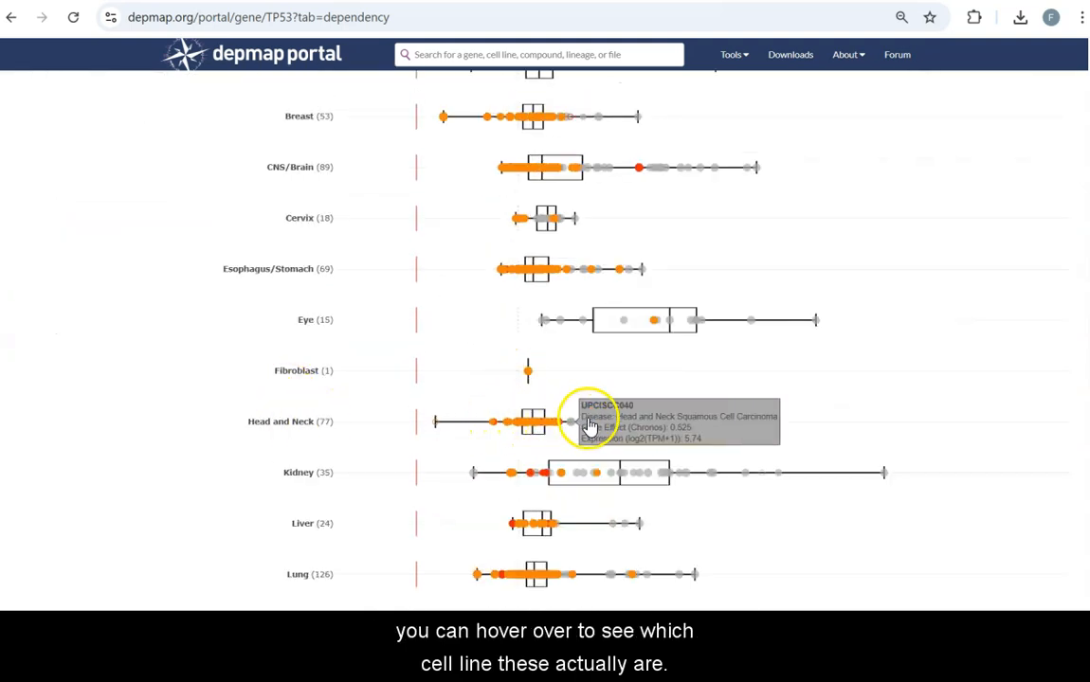
{"action": "scroll", "coordinate": [378, 373], "scroll_direction": "up", "scroll_amount": 6}
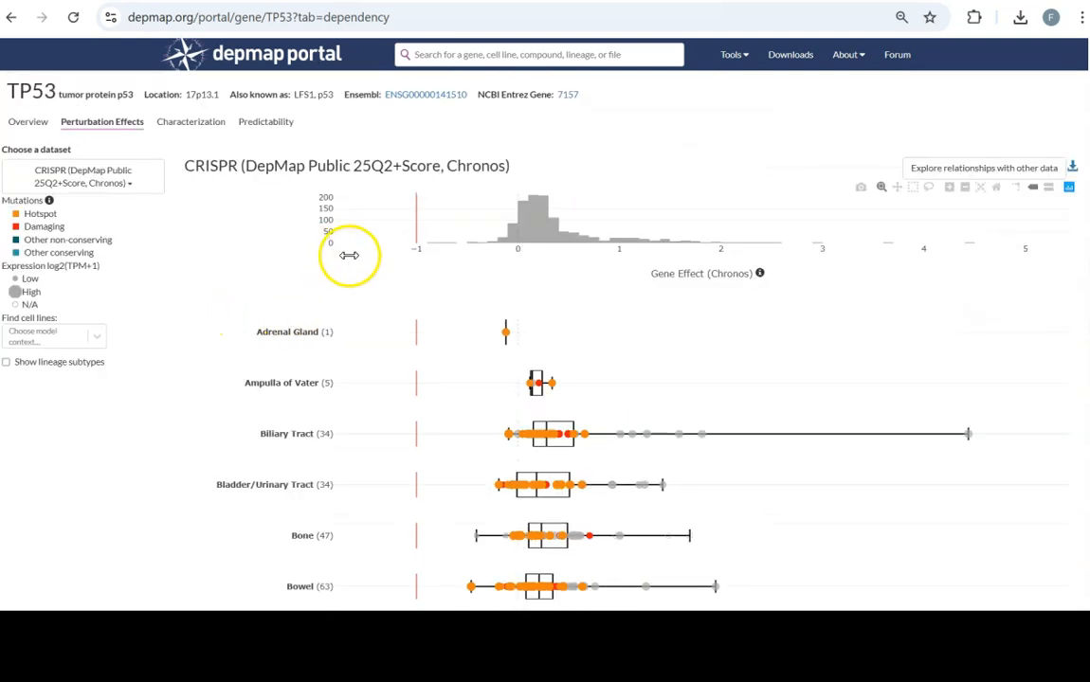